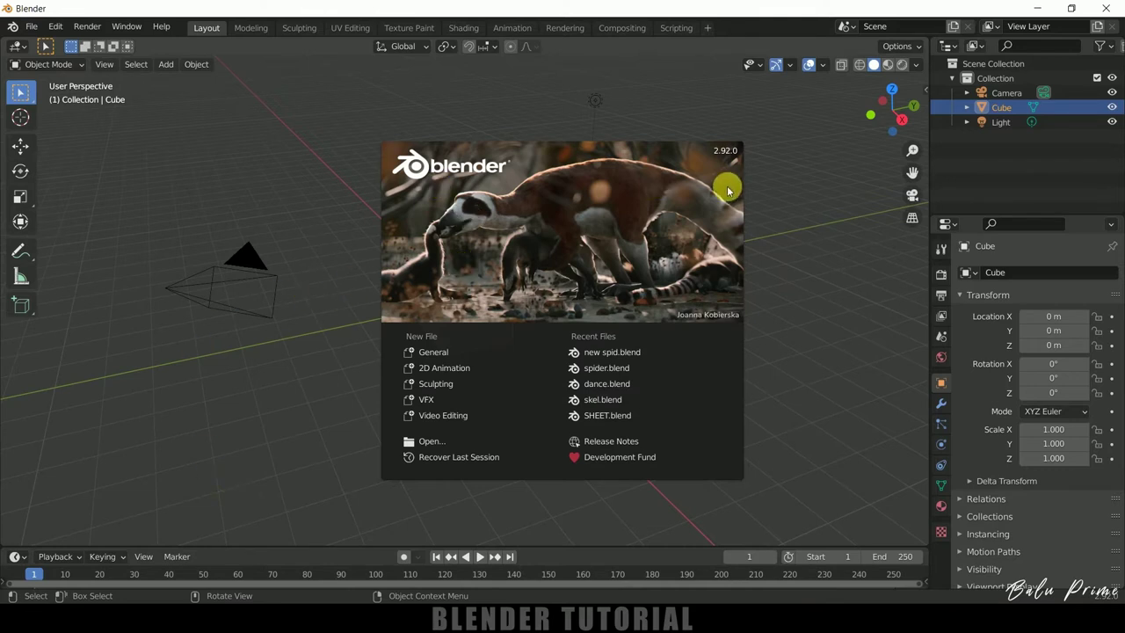
Close the startup splash screen to show the default cube, camera and light
{"action": "left_click", "coordinate": [810, 226]}
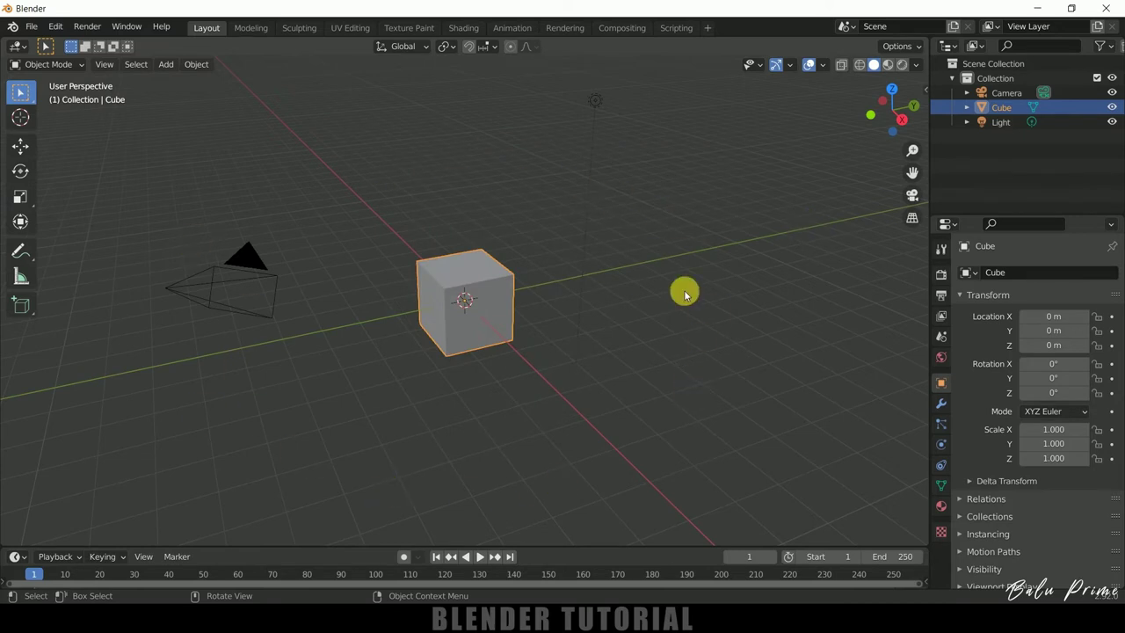
Select and delete all default objects: the cube, camera and light
{"action": "key", "text": "a"}
{"action": "key", "text": "Delete"}
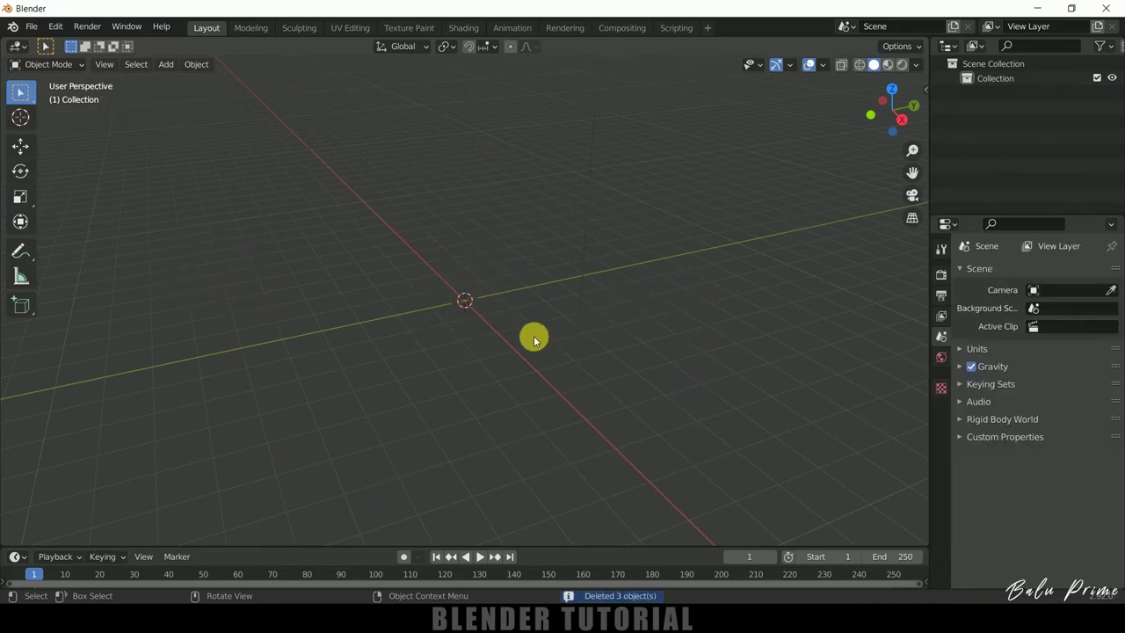
{"action": "mouse_move", "coordinate": [533, 340]}
{"action": "middle_mouse_down"}
{"action": "mouse_move", "coordinate": [518, 341]}
{"action": "mouse_move", "coordinate": [552, 343]}
{"action": "mouse_move", "coordinate": [536, 342]}
{"action": "middle_mouse_up"}
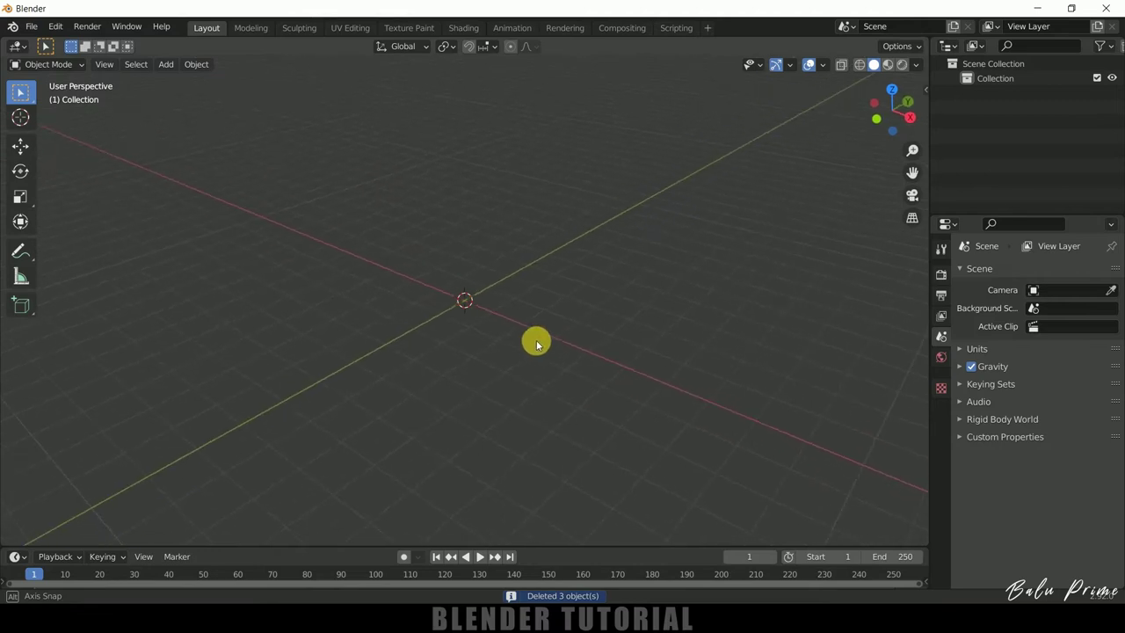
Add a torus at the origin and rotate it 90° about X
{"action": "left_click", "coordinate": [176, 64]}
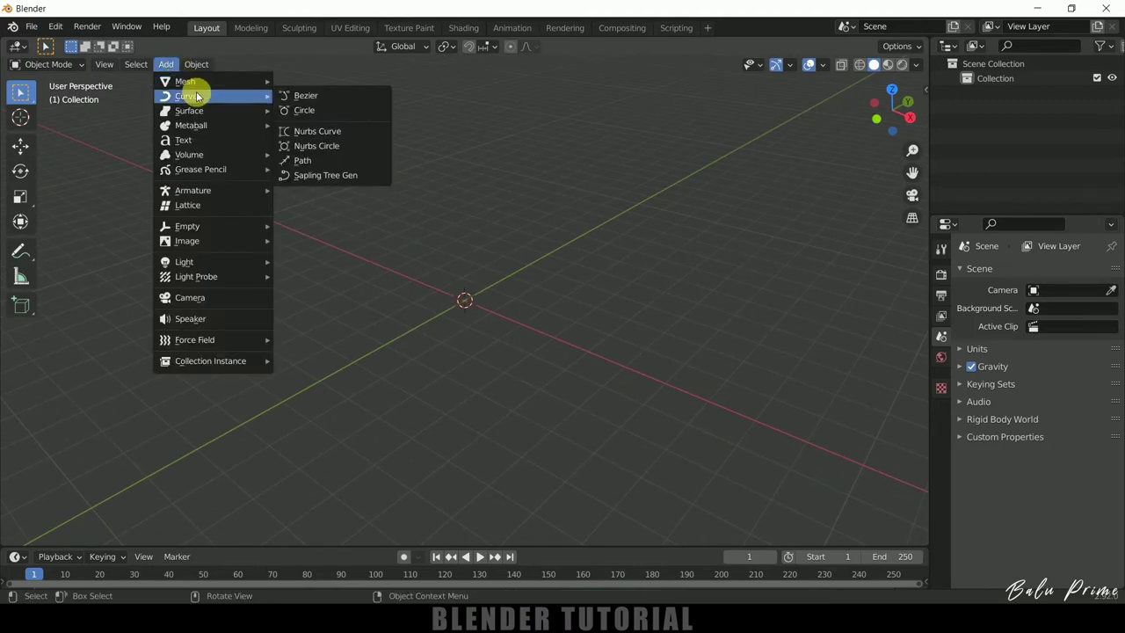
{"action": "mouse_move", "coordinate": [188, 82]}
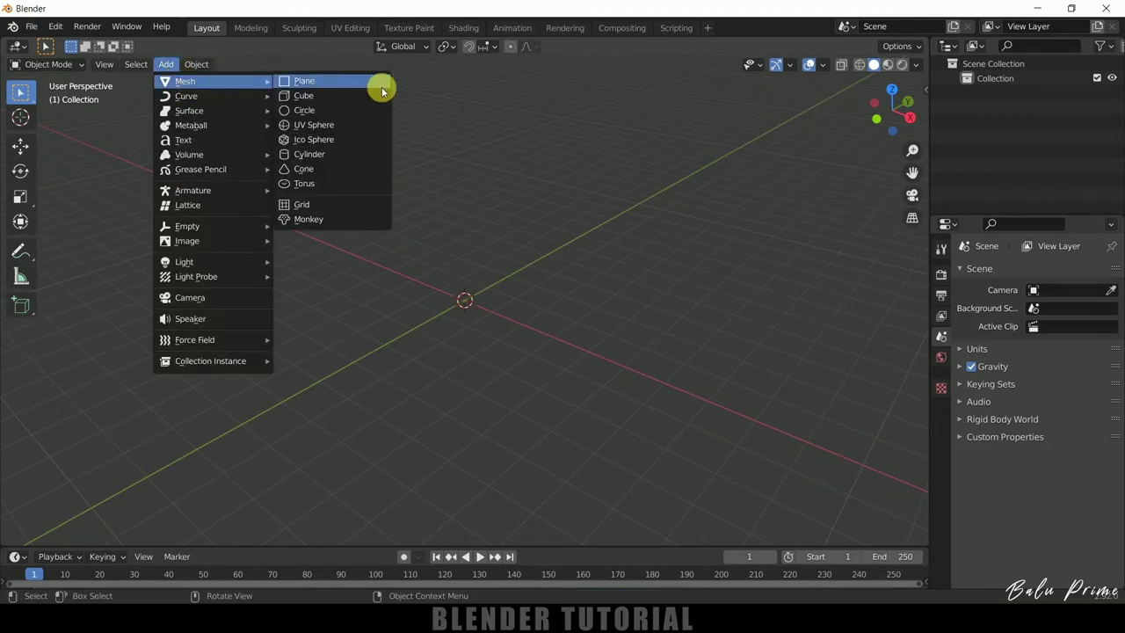
{"action": "left_click", "coordinate": [309, 183]}
{"action": "type", "text": "r"}
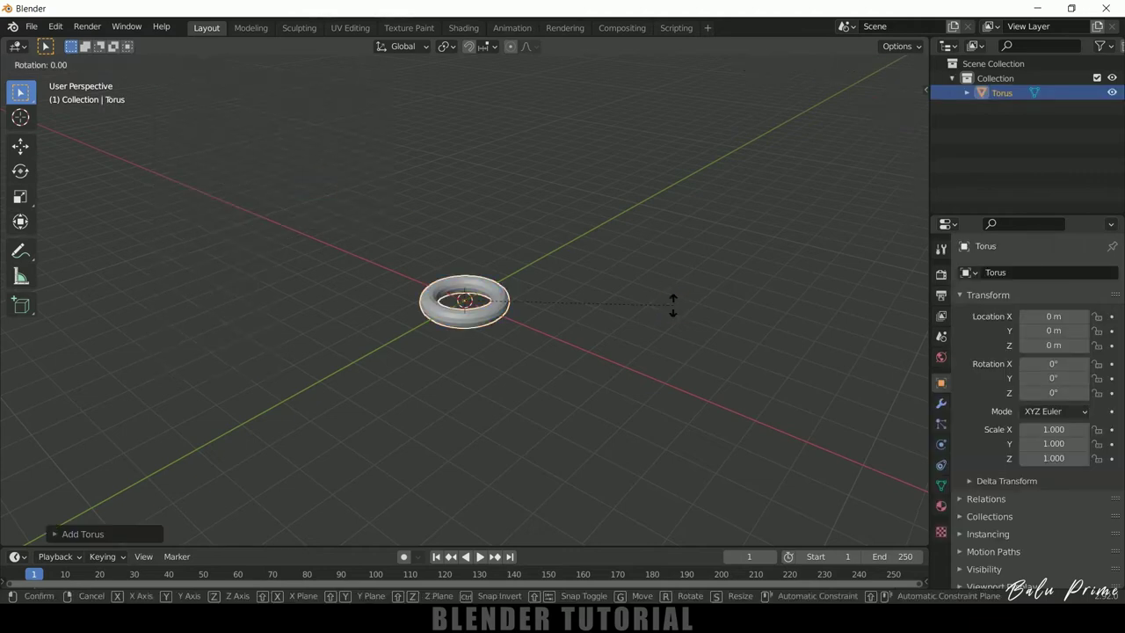
{"action": "type", "text": "x90"}
{"action": "key", "text": "Return"}
{"action": "middle_click_drag", "start_coordinate": [672, 305], "coordinate": [640, 337]}
{"action": "scroll", "coordinate": [639, 338], "scroll_direction": "up", "scroll_amount": 2}
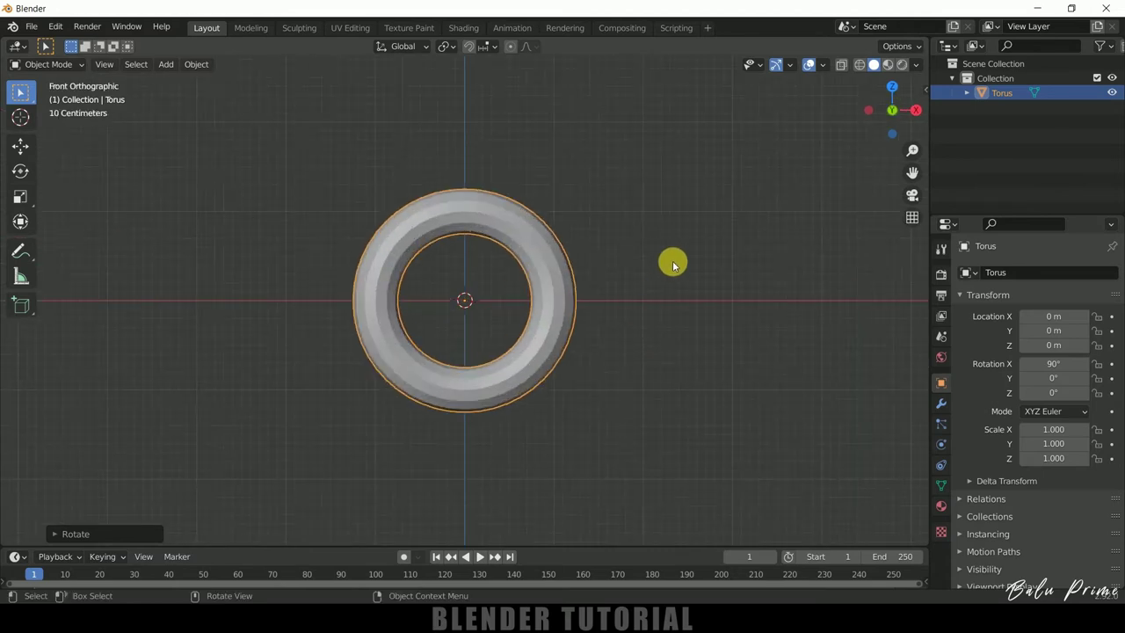
In Edit Mode with X-ray on, box-select all top-half torus vertices in front view
{"action": "key", "text": "Tab"}
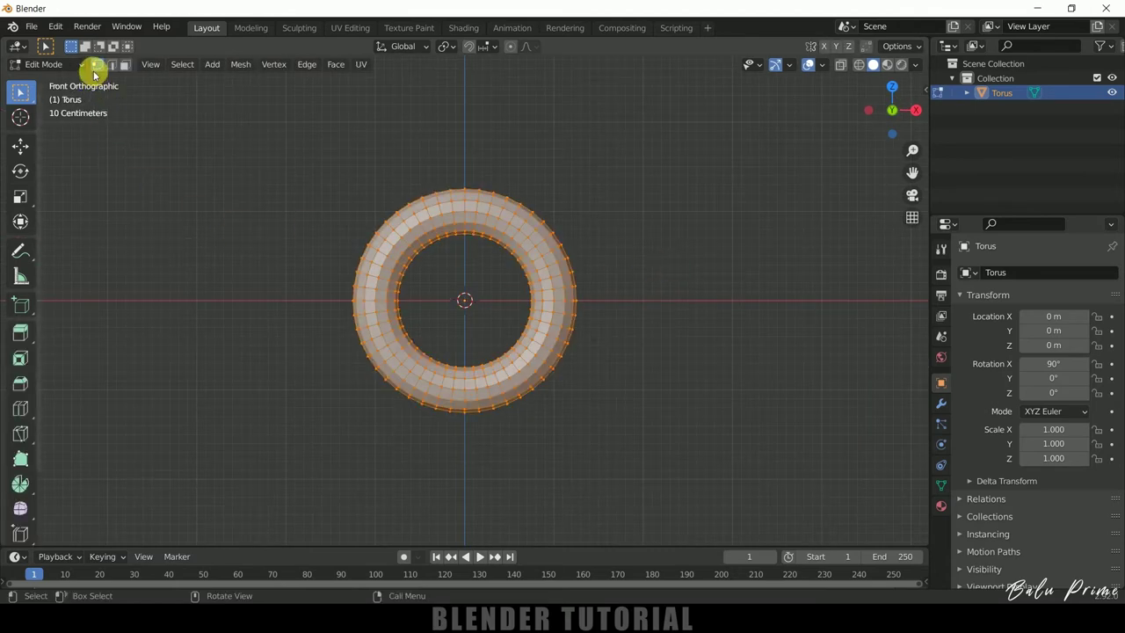
{"action": "left_click_drag", "start_coordinate": [246, 151], "coordinate": [716, 295]}
{"action": "middle_click_drag", "start_coordinate": [746, 322], "coordinate": [758, 349]}
{"action": "key", "text": "KP_1"}
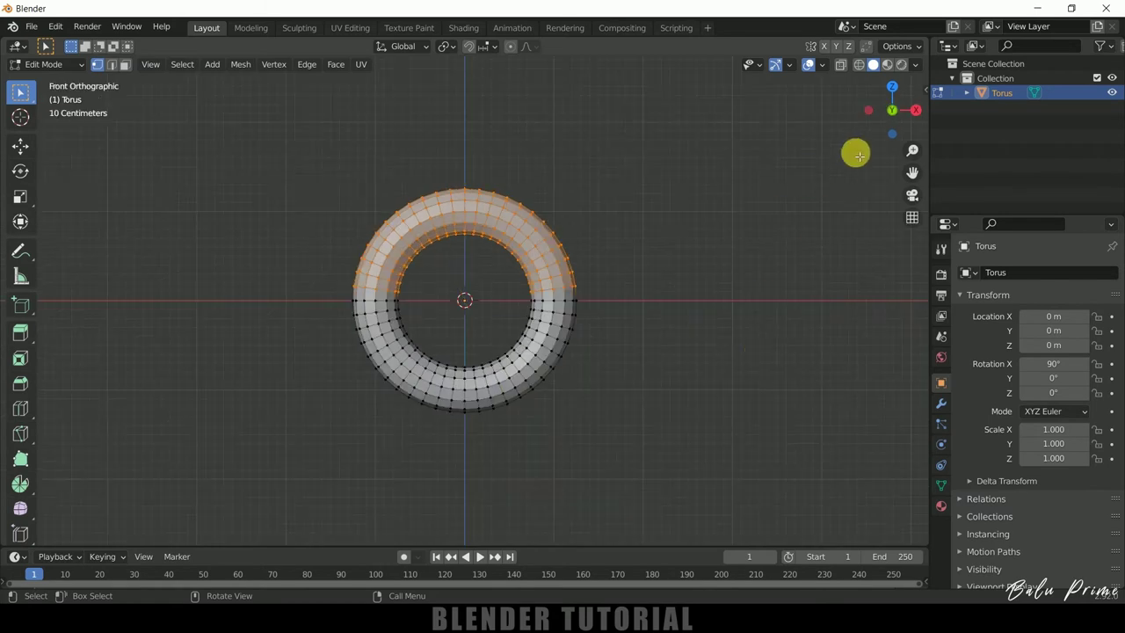
{"action": "left_click", "coordinate": [859, 64]}
{"action": "left_click_drag", "start_coordinate": [222, 180], "coordinate": [773, 295]}
{"action": "middle_click_drag", "start_coordinate": [771, 332], "coordinate": [758, 351]}
Move the selected top half up along Z into an oval link and return to Object Mode
{"action": "left_click", "coordinate": [21, 146]}
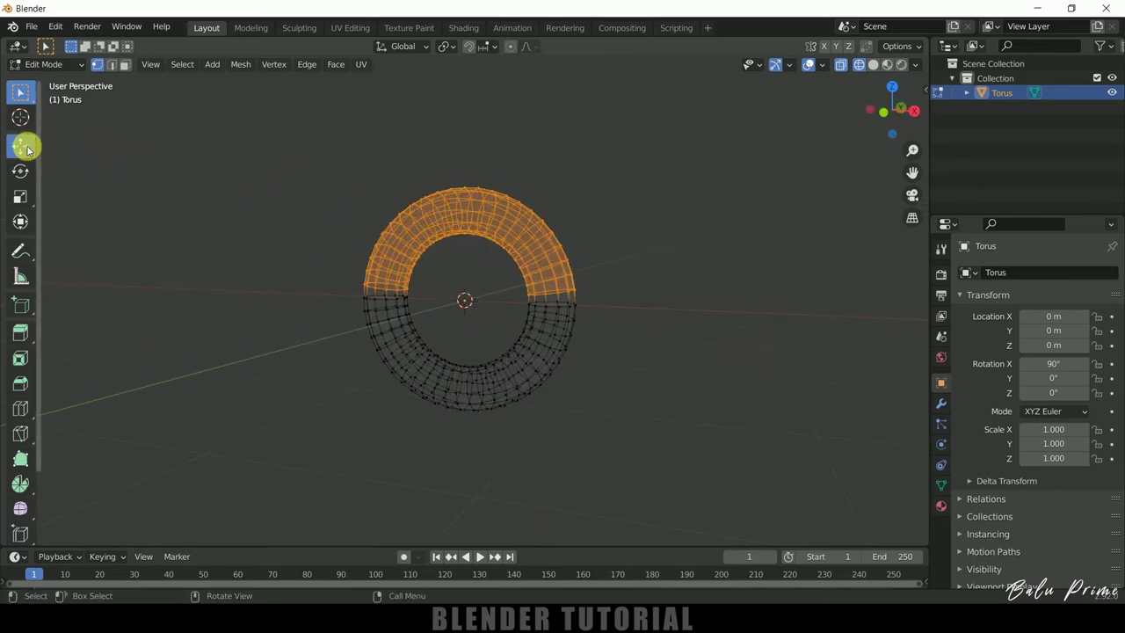
{"action": "left_click_drag", "start_coordinate": [463, 187], "coordinate": [470, 123]}
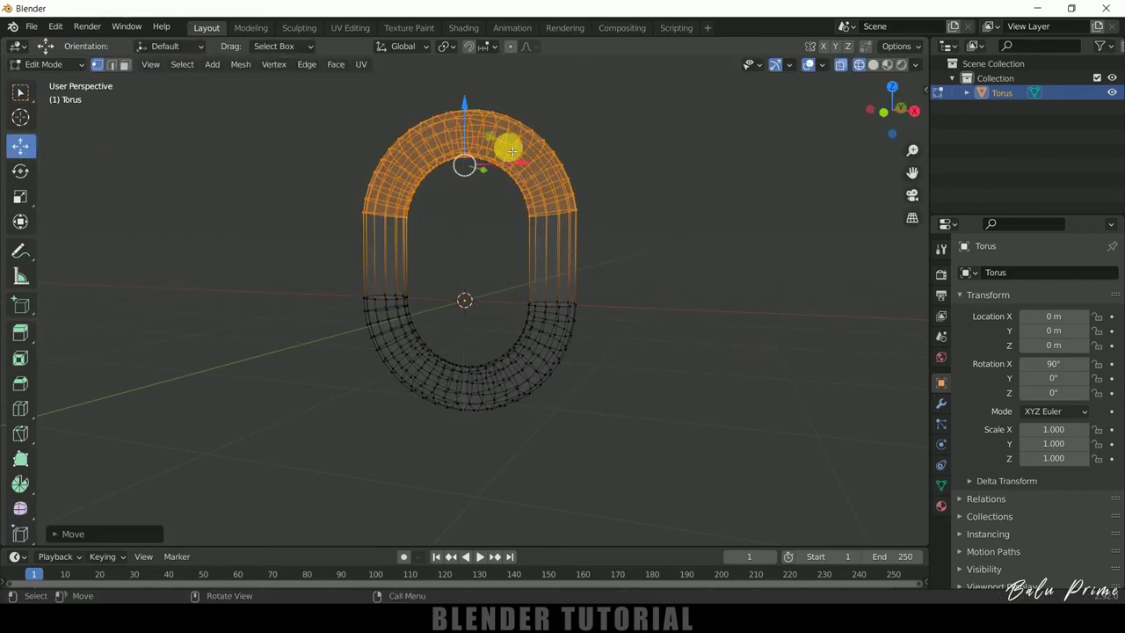
{"action": "middle_click_drag", "start_coordinate": [634, 222], "coordinate": [635, 283]}
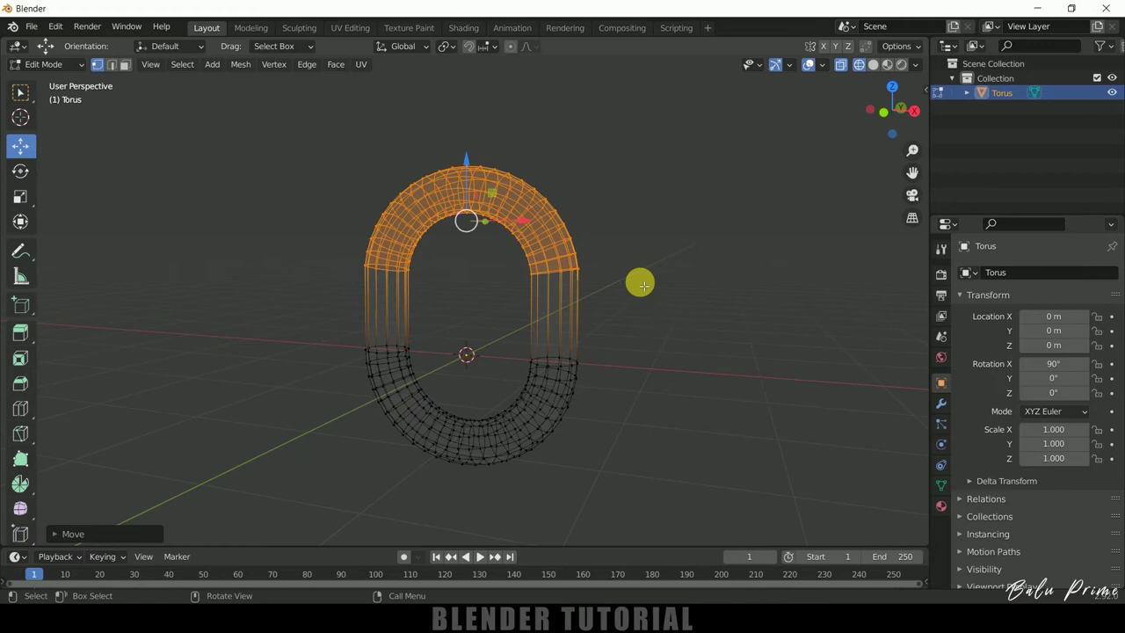
{"action": "key", "text": "Tab"}
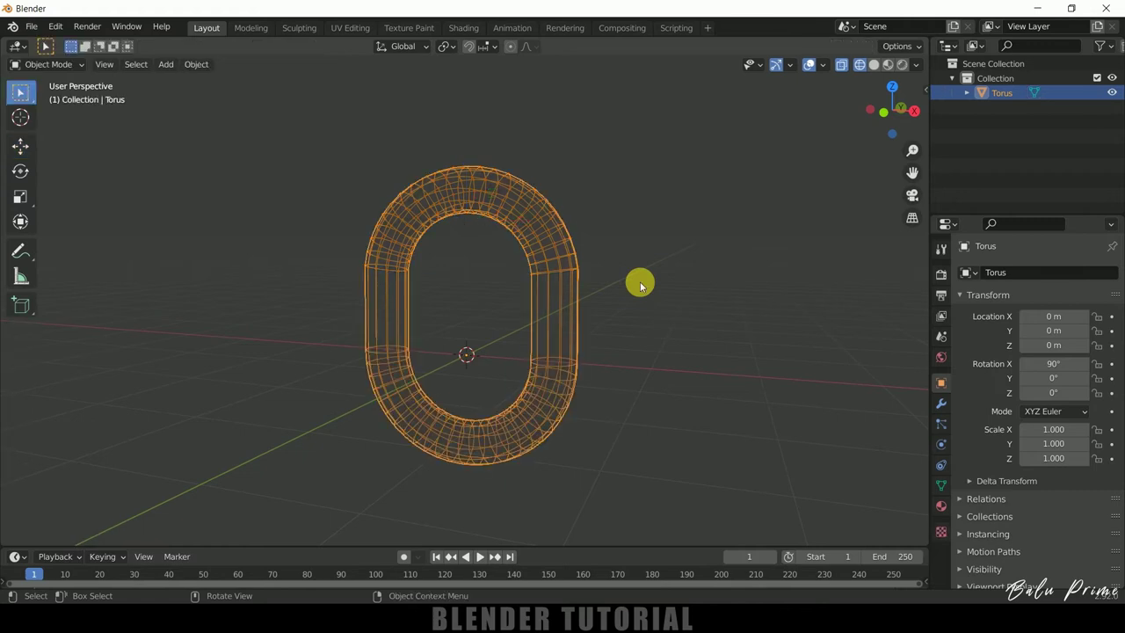
Switch X-ray off for solid shading and apply Shade Smooth to the torus link
{"action": "left_click", "coordinate": [872, 65]}
{"action": "right_click", "coordinate": [576, 264]}
{"action": "left_click", "coordinate": [576, 262]}
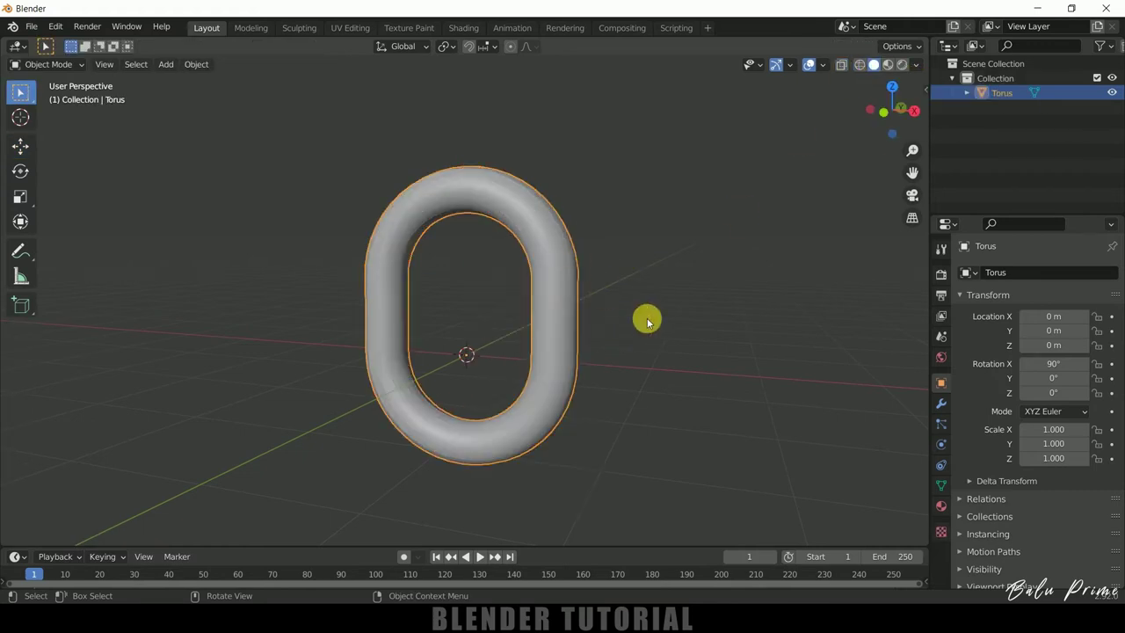
{"action": "middle_click_drag", "start_coordinate": [648, 319], "coordinate": [452, 304]}
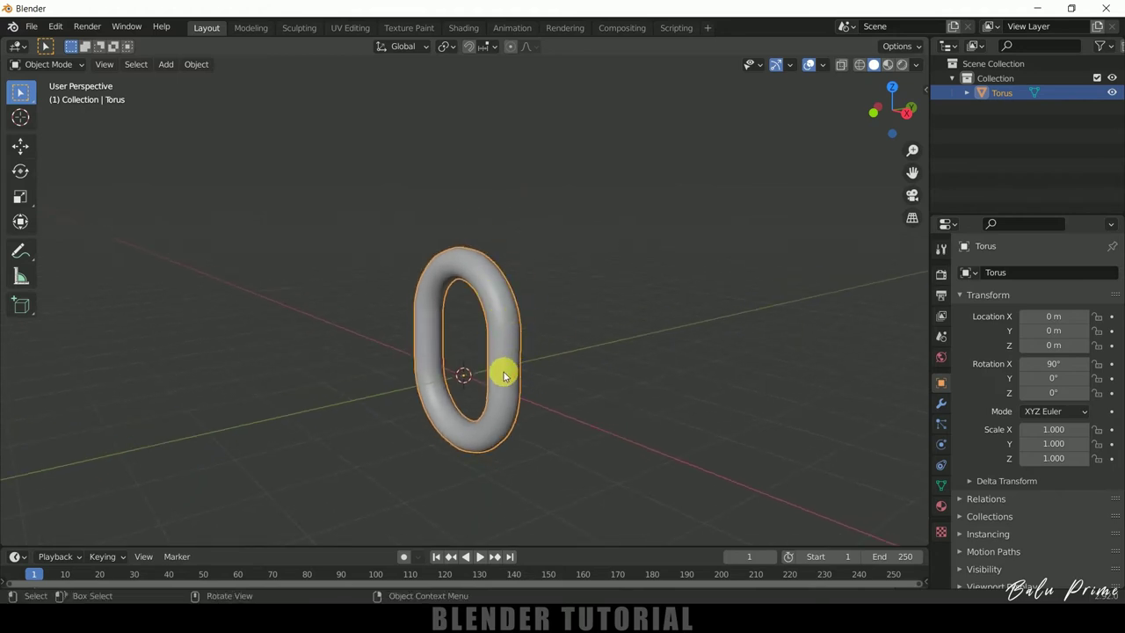
{"action": "left_click", "coordinate": [618, 374]}
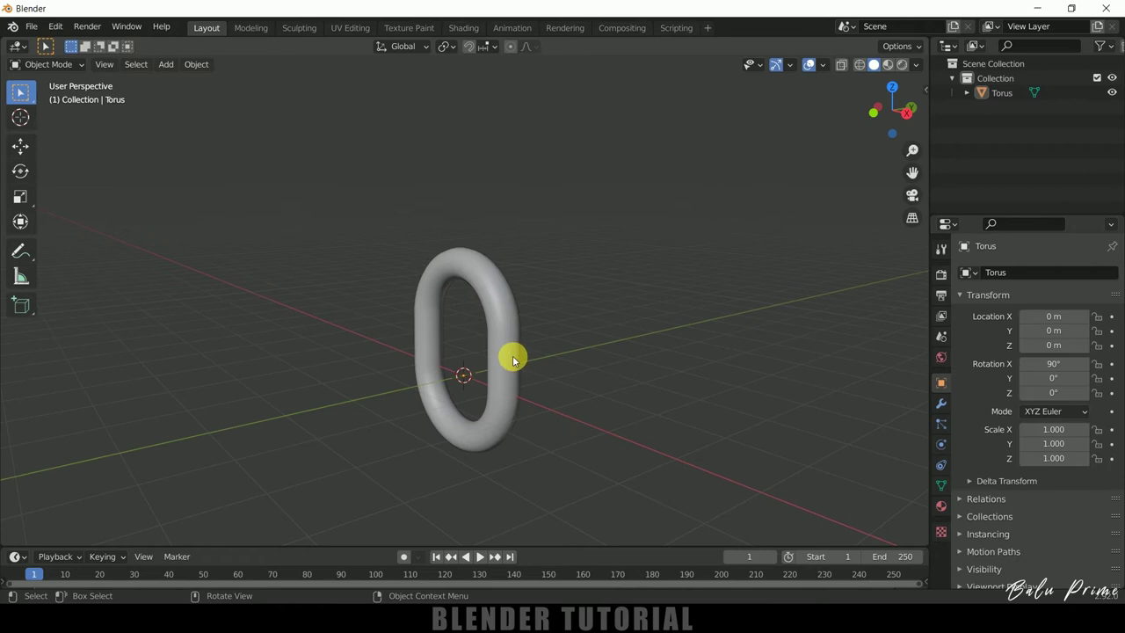
Duplicate the torus, rotated 90° about Z, as an interlocking link above the first
{"action": "key", "text": "a"}
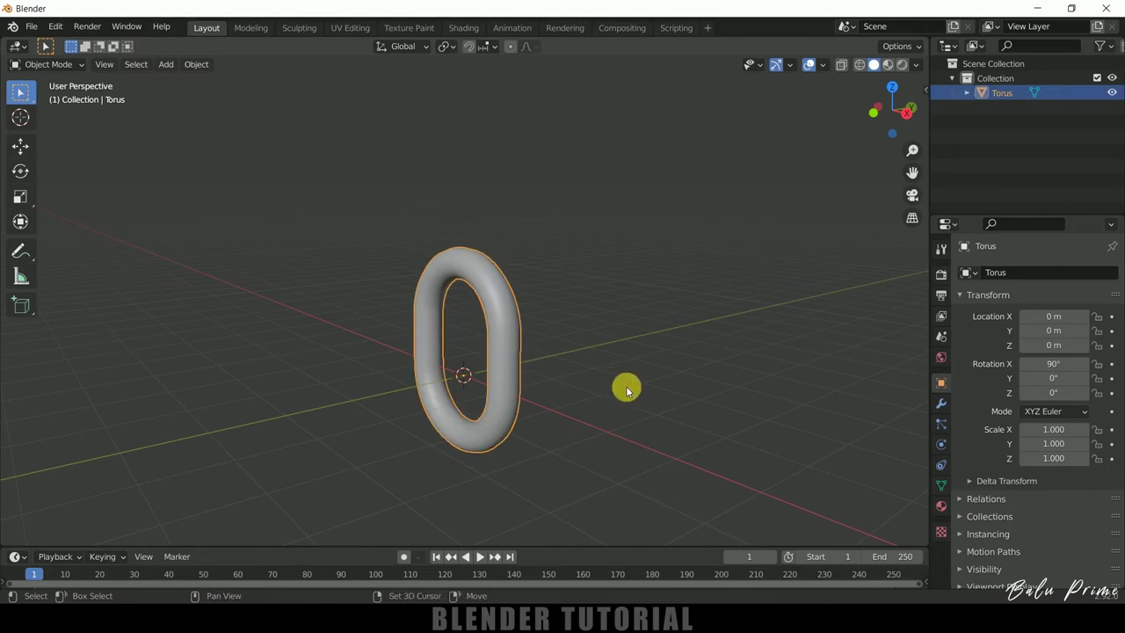
{"action": "key", "text": "shift+d"}
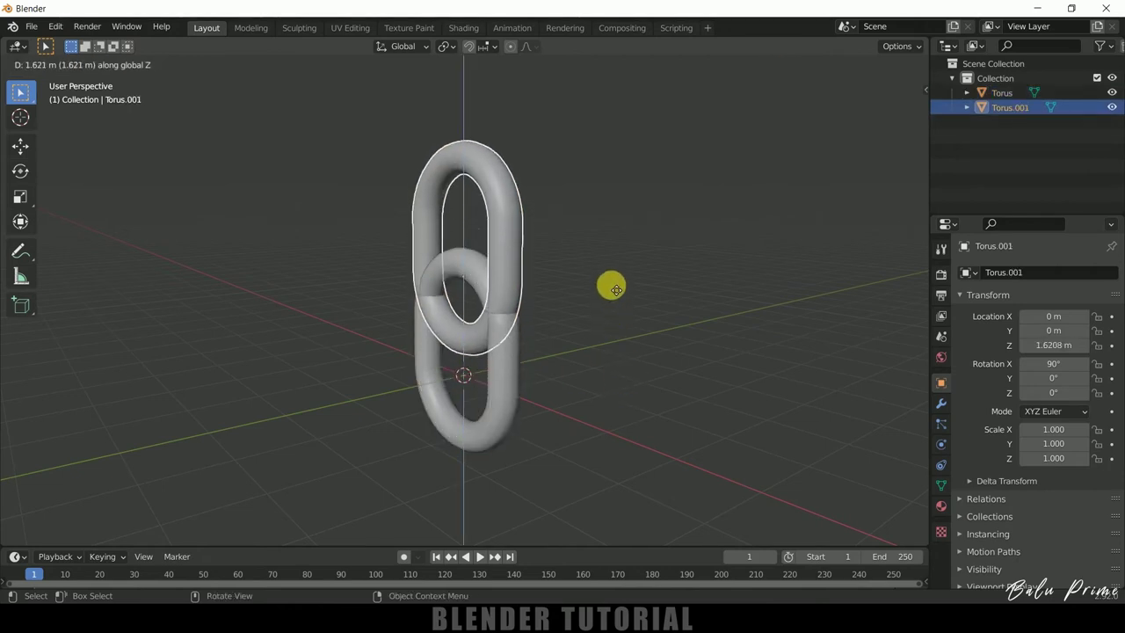
{"action": "left_click", "coordinate": [607, 266]}
{"action": "type", "text": "r"}
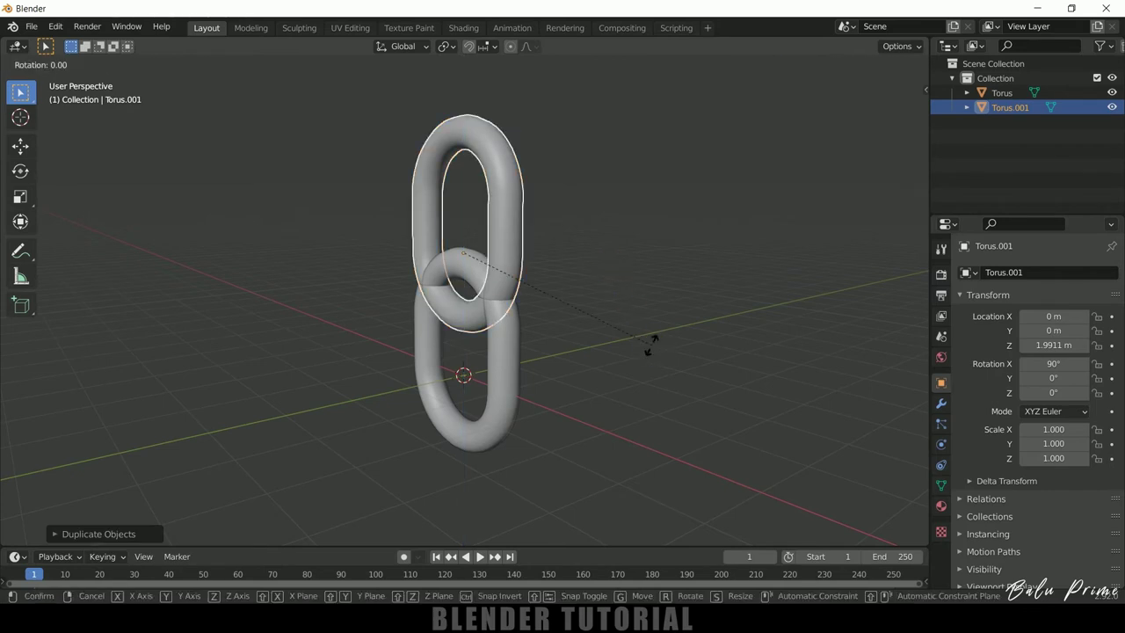
{"action": "type", "text": "z90"}
{"action": "key", "text": "Return"}
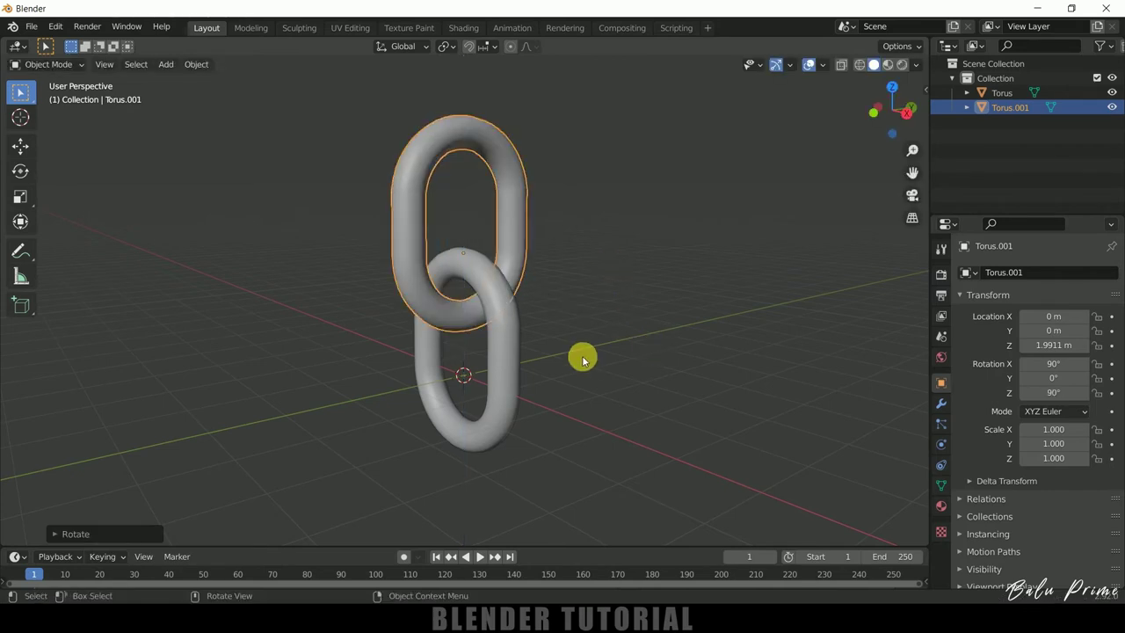
{"action": "scroll", "coordinate": [582, 360], "scroll_direction": "down", "scroll_amount": 2}
Duplicate both links and stack the copies straight up along Z on top of the chain
{"action": "key", "text": "a"}
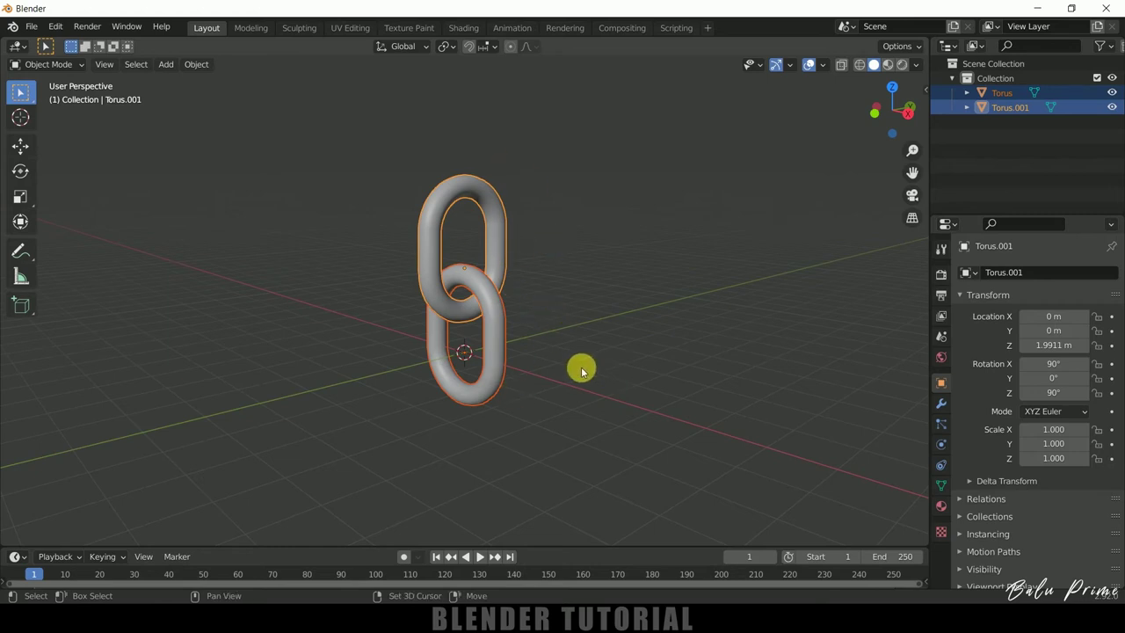
{"action": "key", "text": "shift+d"}
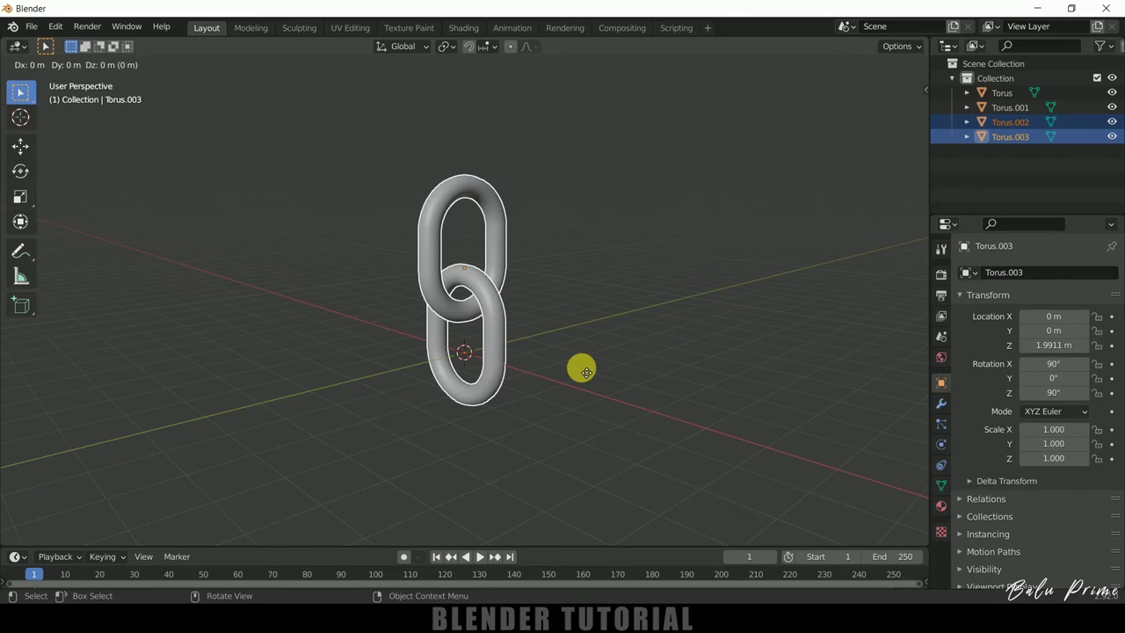
{"action": "key", "text": "z"}
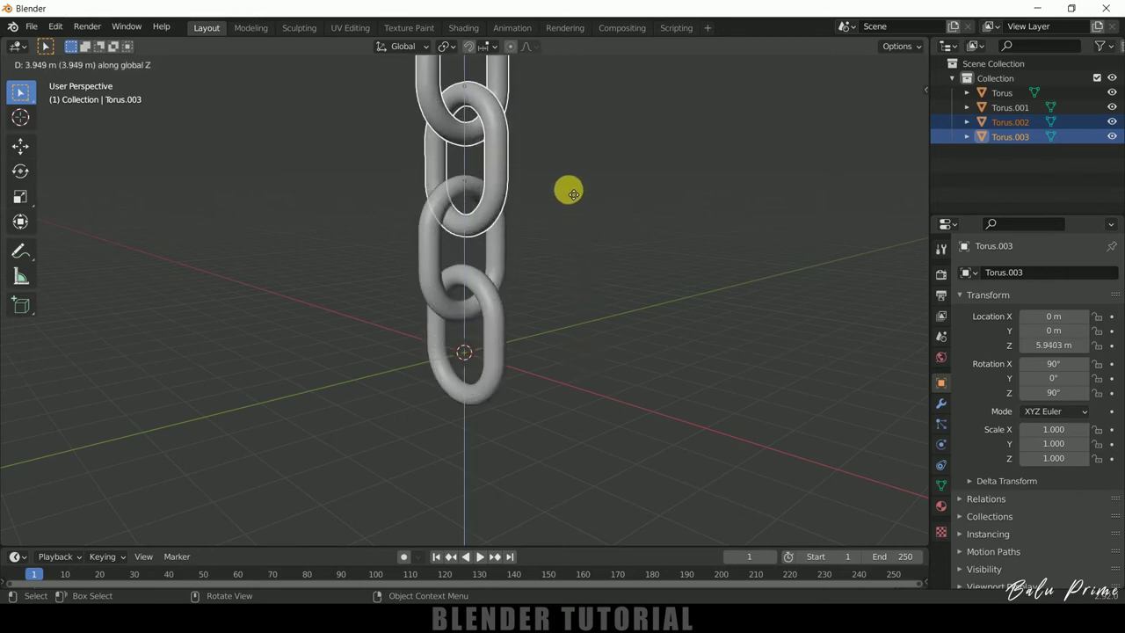
{"action": "left_click", "coordinate": [610, 244]}
{"action": "scroll", "coordinate": [620, 299], "scroll_direction": "down", "scroll_amount": 6}
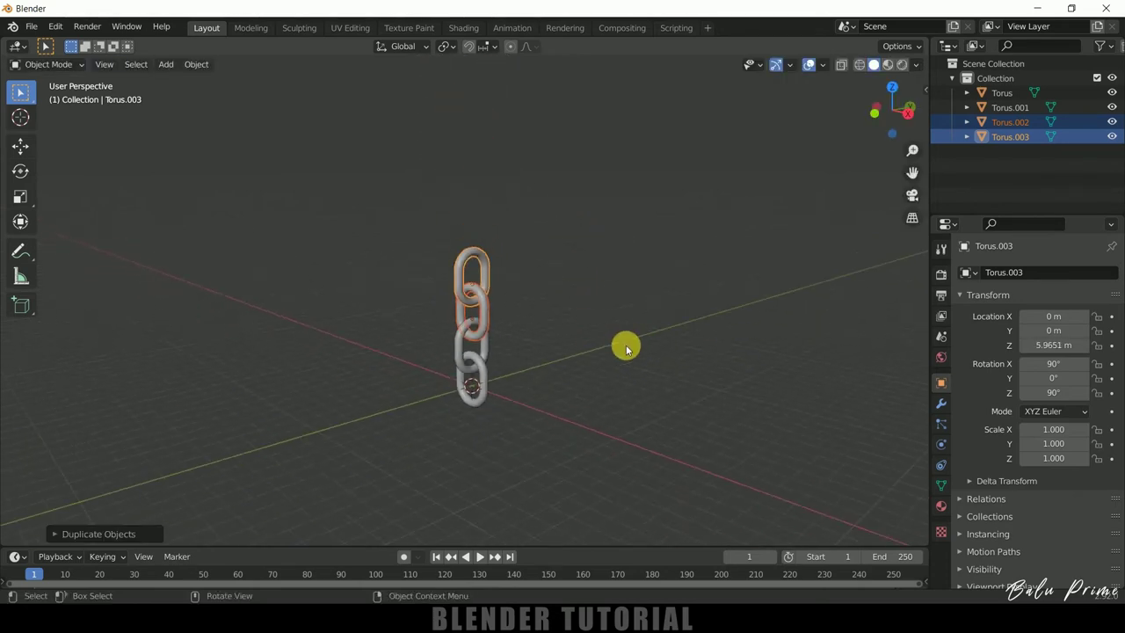
{"action": "middle_click_drag", "start_coordinate": [627, 340], "coordinate": [620, 370], "text": "shift"}
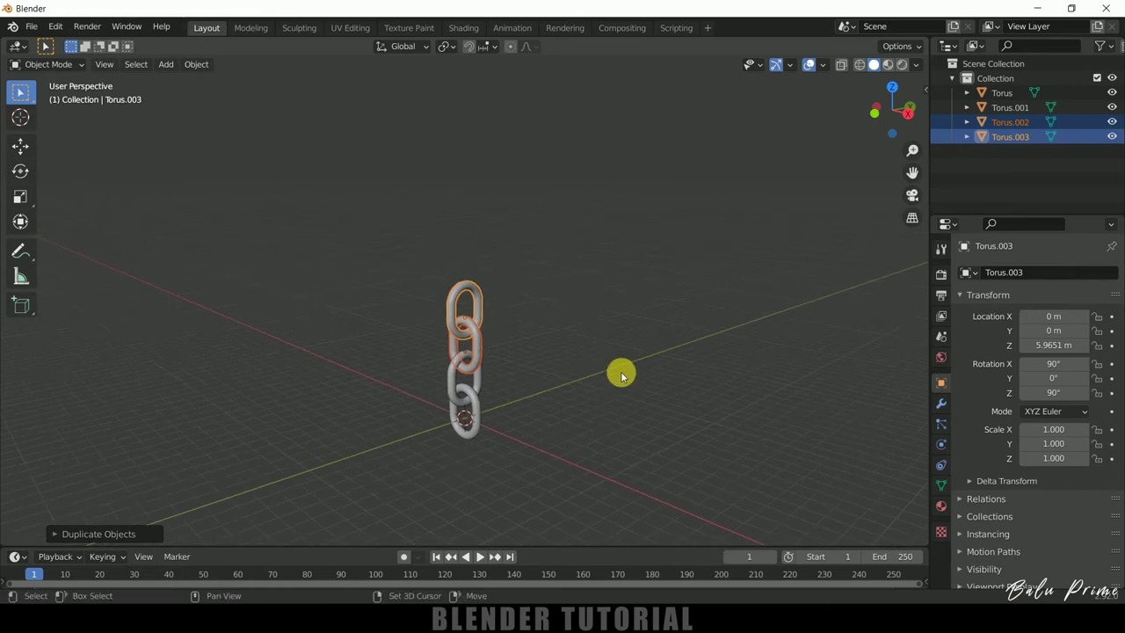
Repeat the duplication with Shift+R until the chain reaches Torus.013
{"action": "key", "text": "shift+r"}
{"action": "key", "text": "shift+r"}
{"action": "key", "text": "shift+r"}
{"action": "key", "text": "shift+r"}
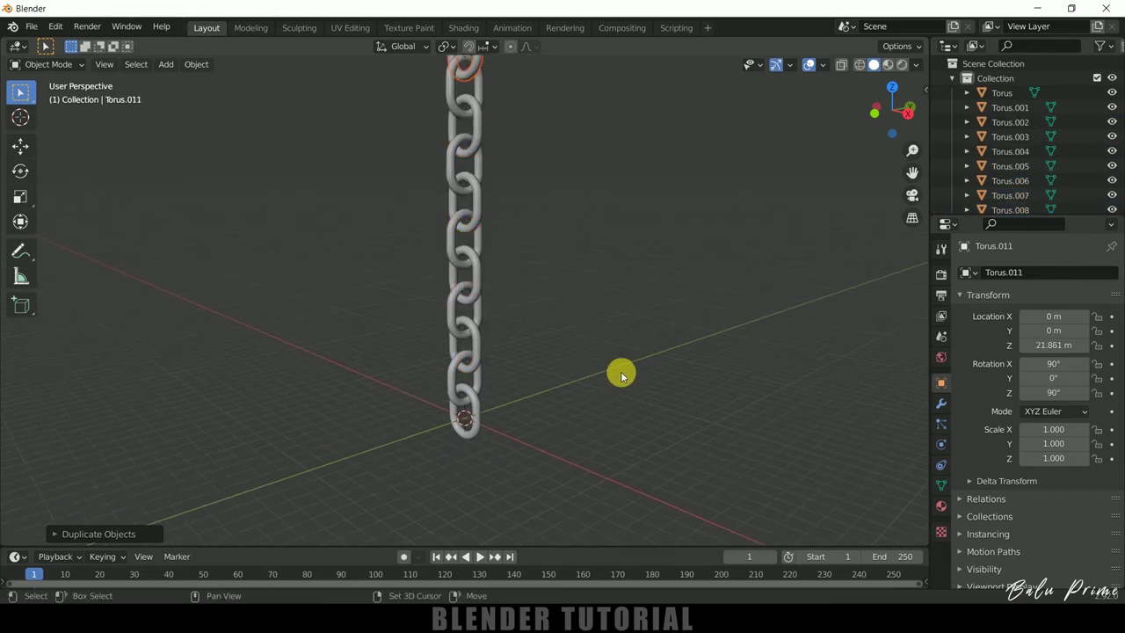
{"action": "scroll", "coordinate": [620, 371], "scroll_direction": "down", "scroll_amount": 3}
{"action": "mouse_move", "coordinate": [621, 372]}
{"action": "middle_mouse_down"}
{"action": "mouse_move", "coordinate": [642, 369]}
{"action": "mouse_move", "coordinate": [641, 321]}
{"action": "mouse_move", "coordinate": [641, 374]}
{"action": "middle_mouse_up"}
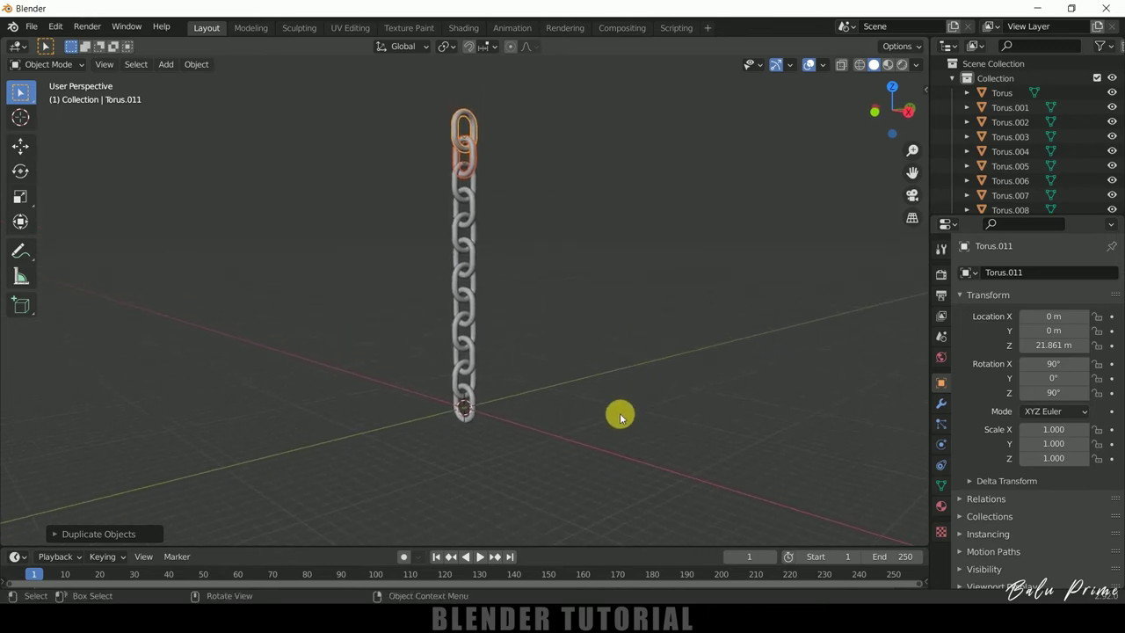
{"action": "key", "text": "shift+r"}
{"action": "key", "text": "shift+r"}
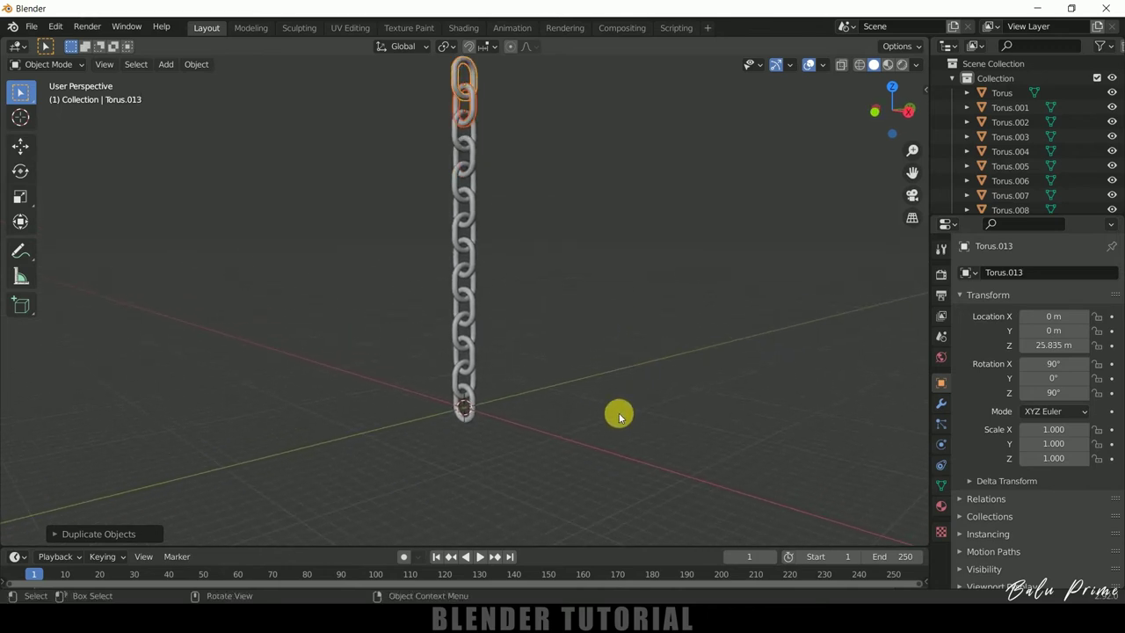
{"action": "scroll", "coordinate": [618, 412], "scroll_direction": "down", "scroll_amount": 1}
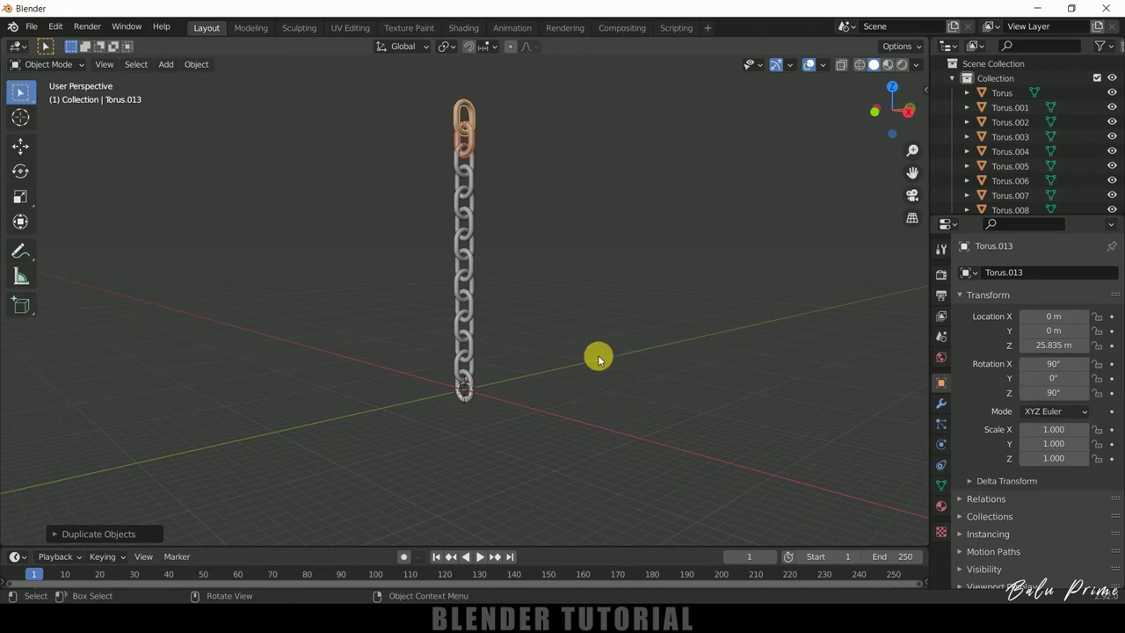
Select all links and drag them up along Z until the top link is at Z 39.091 m
{"action": "key", "text": "a"}
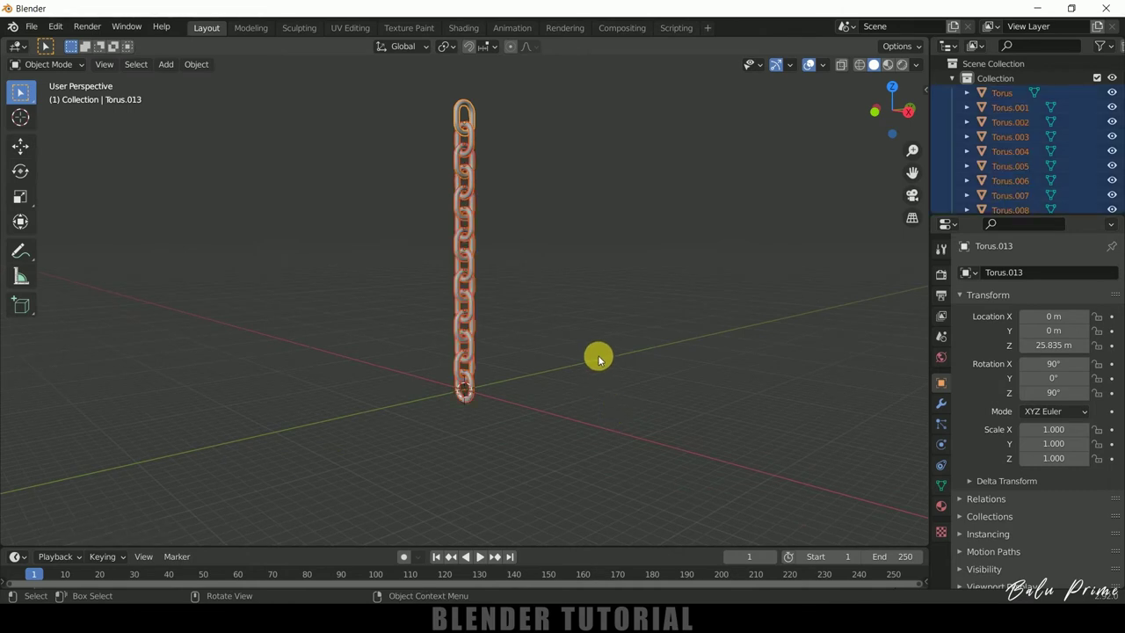
{"action": "left_click", "coordinate": [21, 145]}
{"action": "left_click_drag", "start_coordinate": [469, 214], "coordinate": [471, 97]}
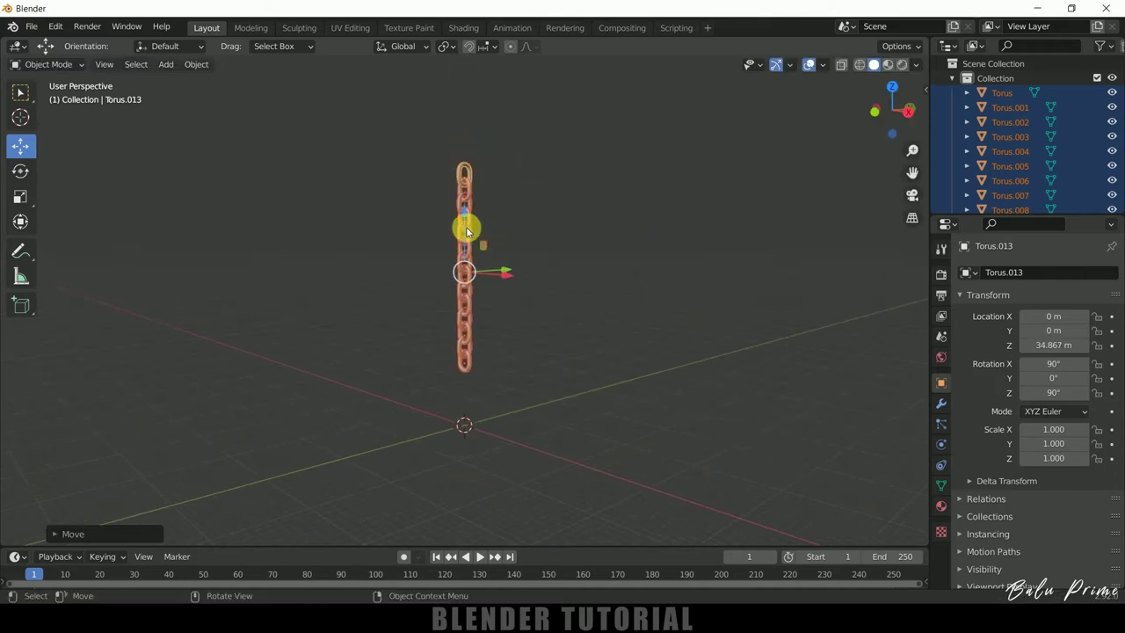
{"action": "left_click_drag", "start_coordinate": [464, 219], "coordinate": [469, 175]}
{"action": "left_click", "coordinate": [597, 359]}
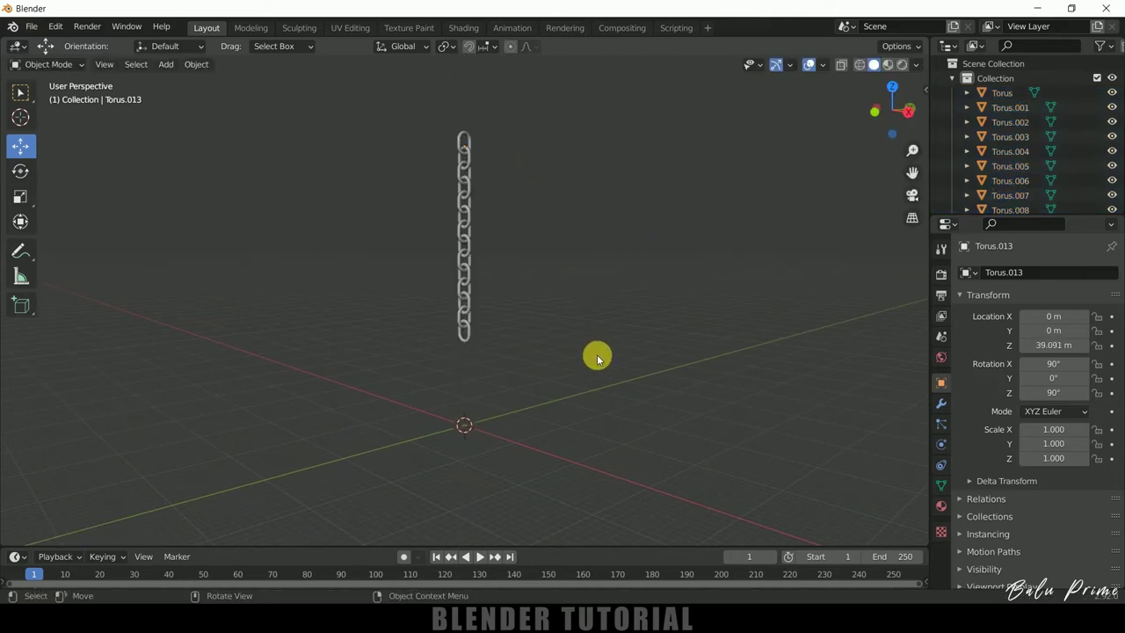
Make the bottom link an Active rigid body with 2 kg mass and a Mesh collision shape
{"action": "left_click", "coordinate": [468, 336]}
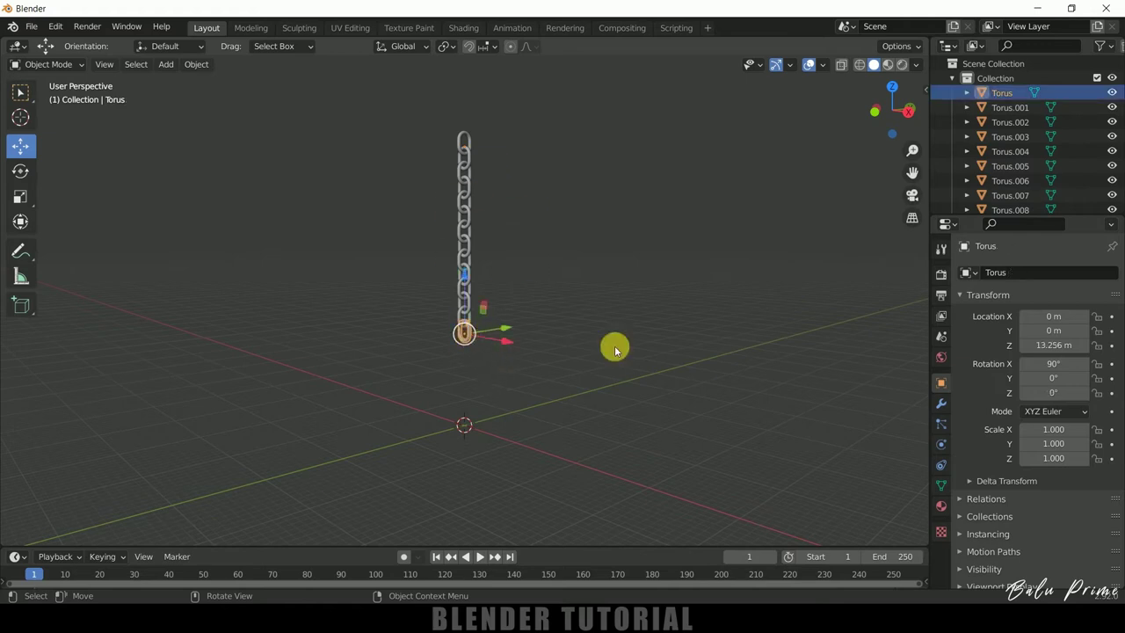
{"action": "left_click", "coordinate": [943, 445]}
{"action": "left_click", "coordinate": [1016, 384]}
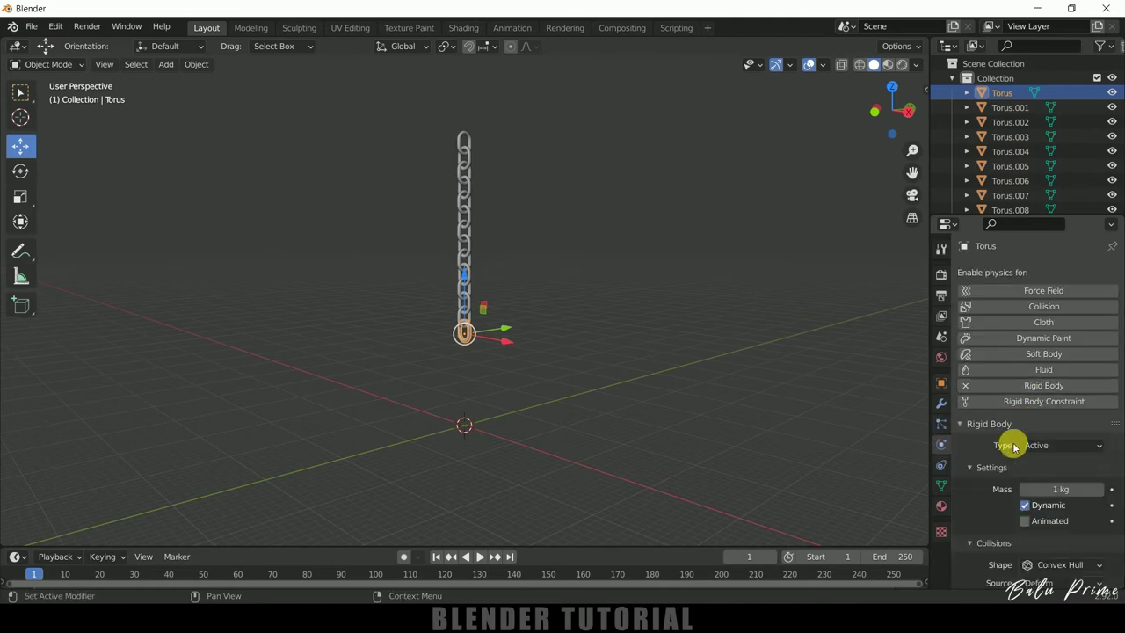
{"action": "left_click", "coordinate": [1018, 445]}
{"action": "left_click", "coordinate": [1037, 460]}
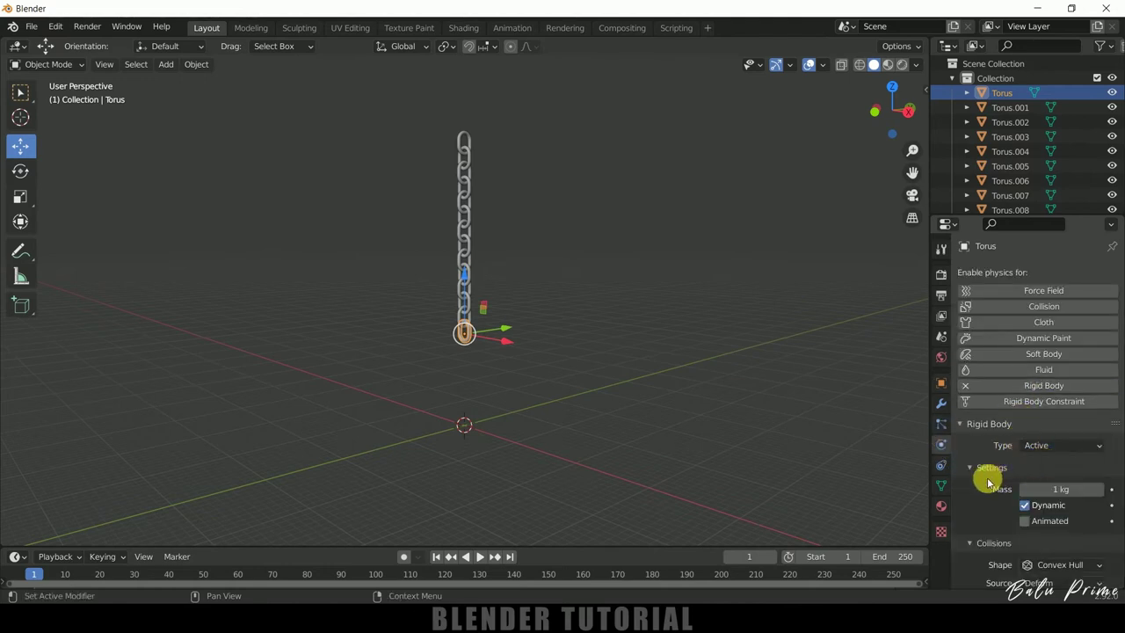
{"action": "scroll", "coordinate": [1010, 465], "scroll_direction": "down", "scroll_amount": 2}
{"action": "left_click", "coordinate": [1060, 421]}
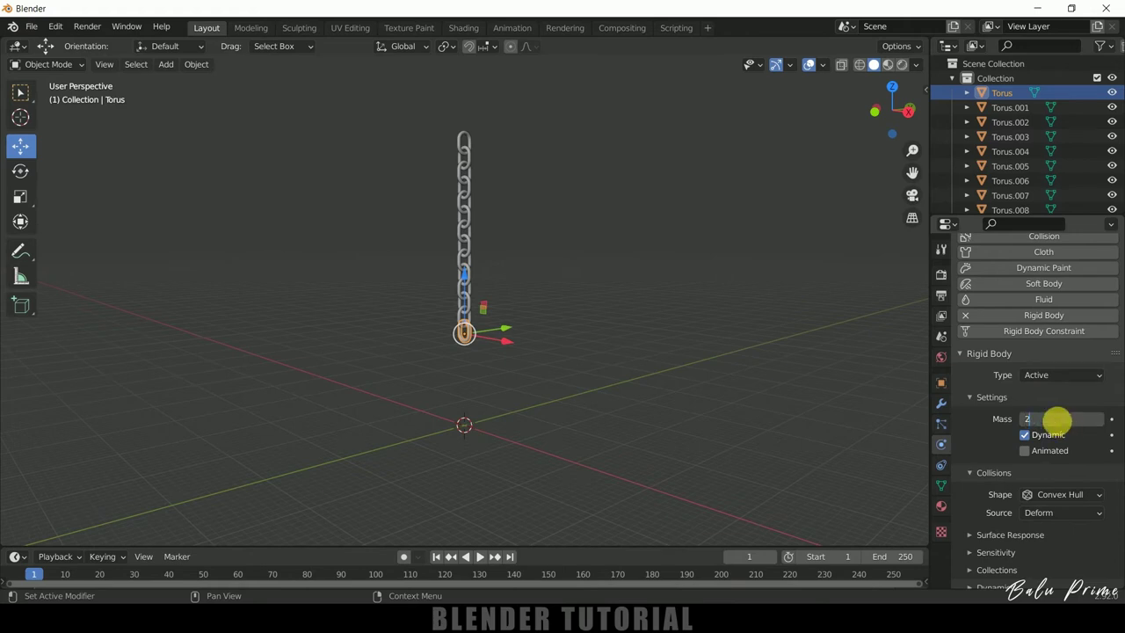
{"action": "left_click", "coordinate": [1056, 493]}
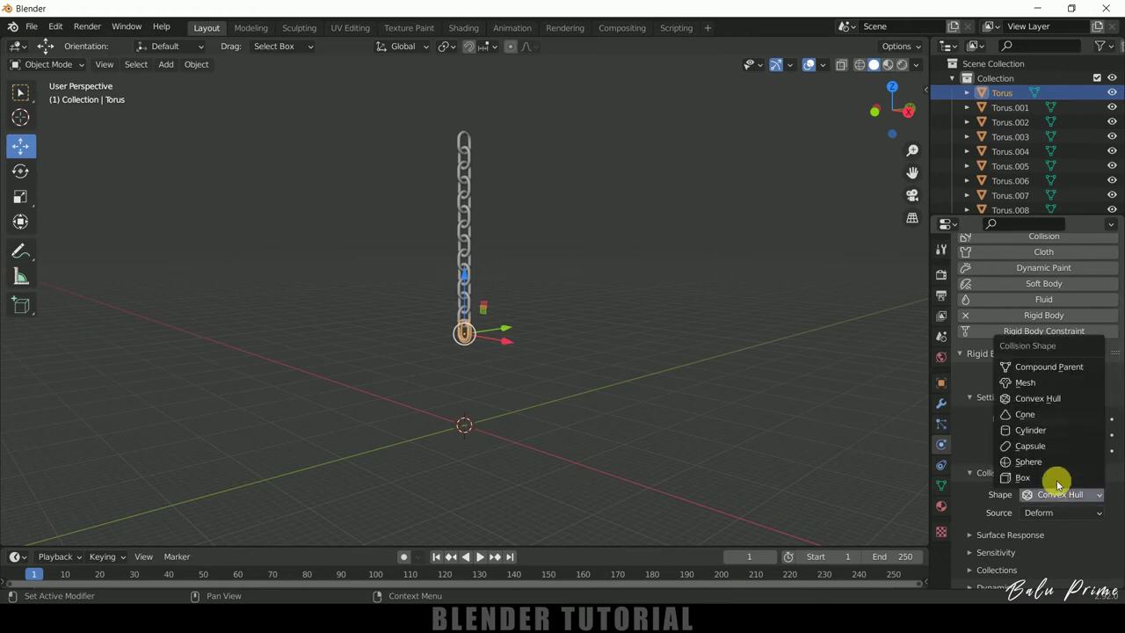
{"action": "left_click", "coordinate": [1028, 380]}
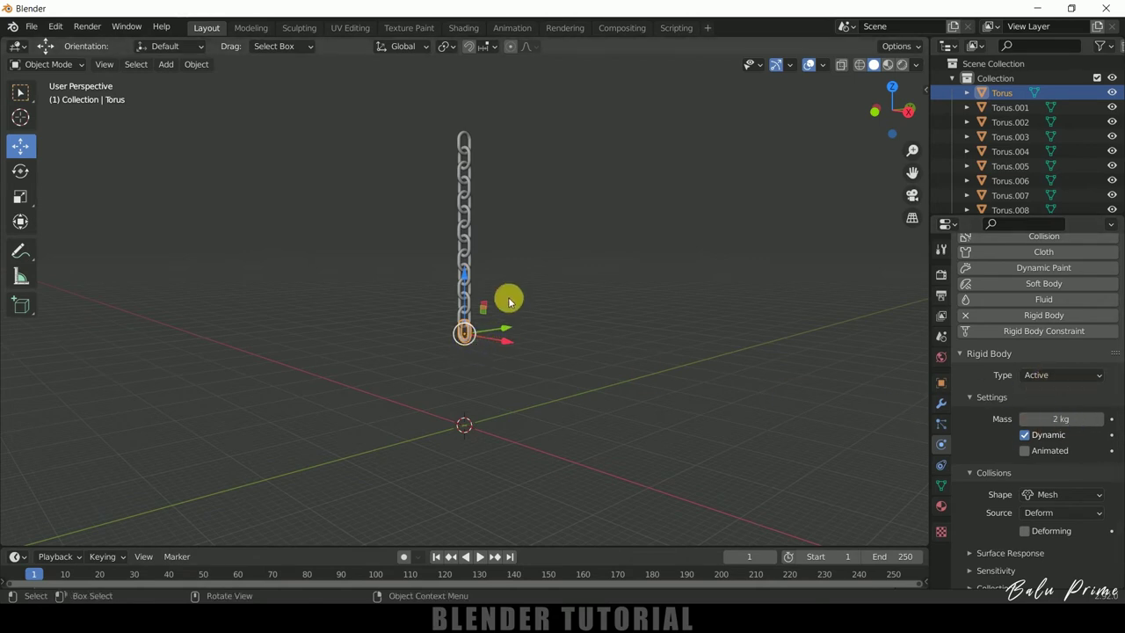
{"action": "left_click", "coordinate": [595, 285]}
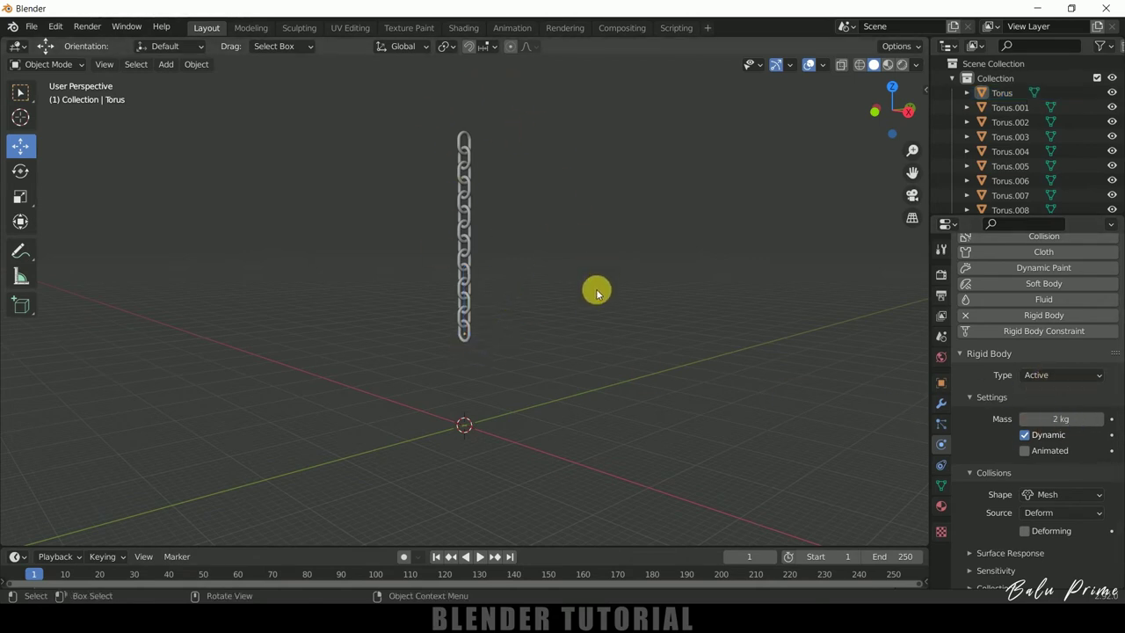
{"action": "left_click", "coordinate": [465, 334]}
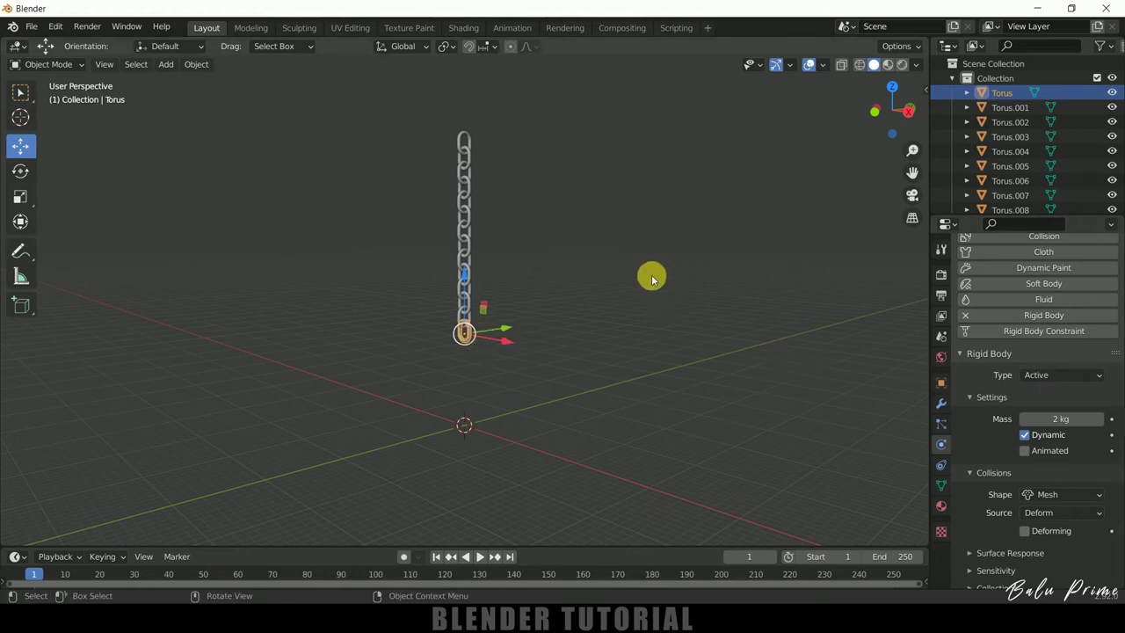
Copy the bottom link's rigid body settings to all links with Copy from Active, then spot-check several links
{"action": "key", "text": "a"}
{"action": "left_click", "coordinate": [200, 66]}
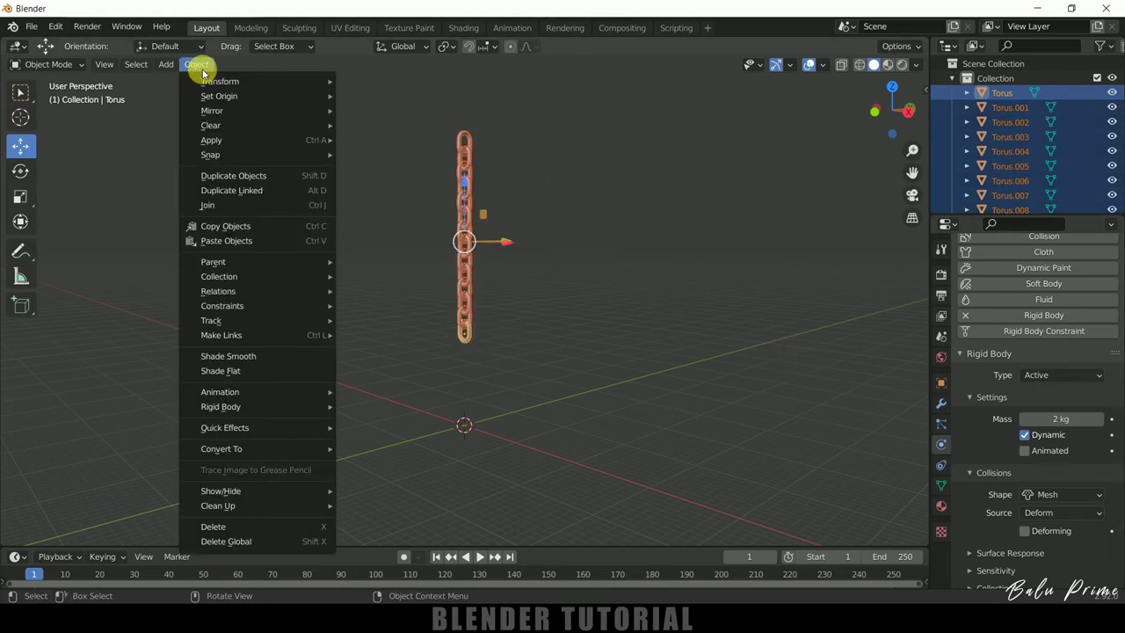
{"action": "mouse_move", "coordinate": [289, 404]}
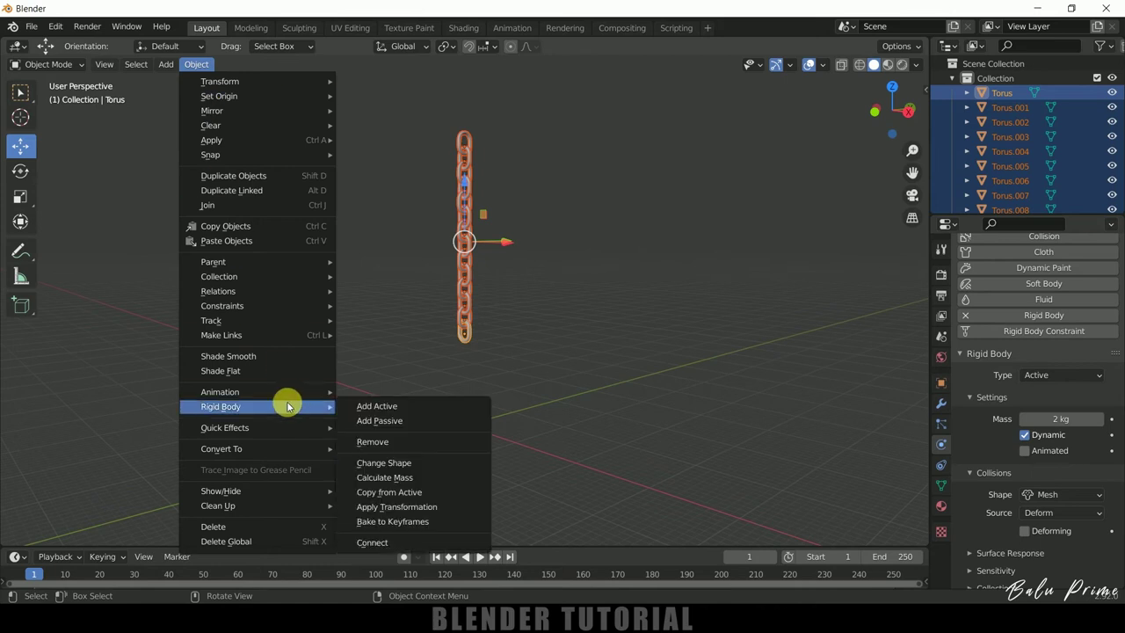
{"action": "left_click", "coordinate": [396, 492]}
{"action": "left_click", "coordinate": [632, 319]}
{"action": "left_click", "coordinate": [475, 256]}
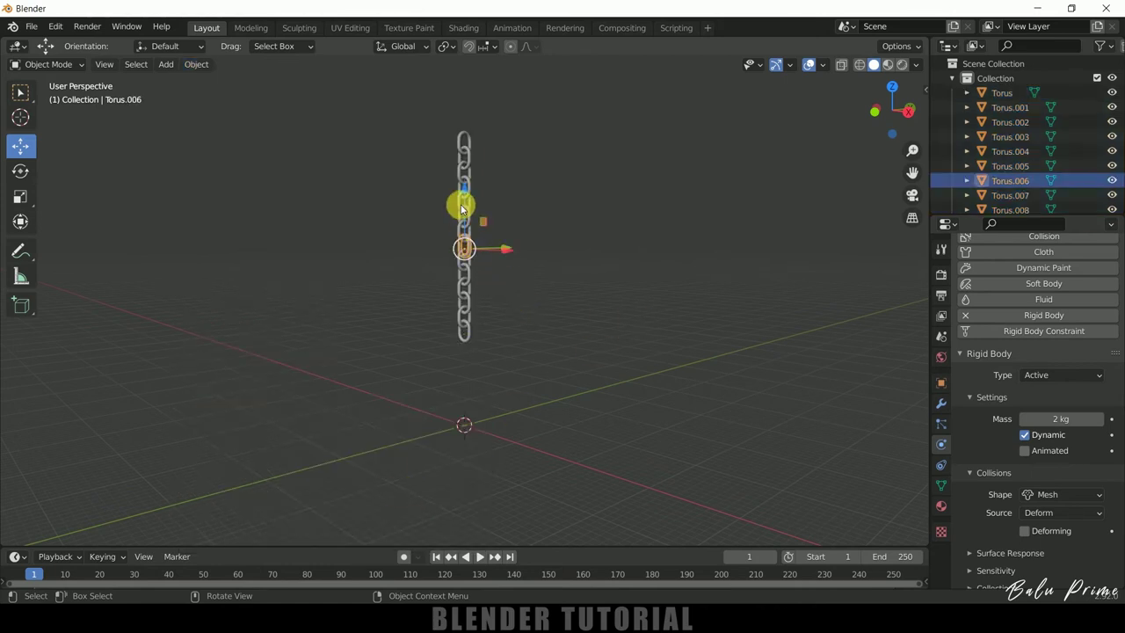
{"action": "left_click", "coordinate": [472, 166]}
{"action": "left_click", "coordinate": [469, 276]}
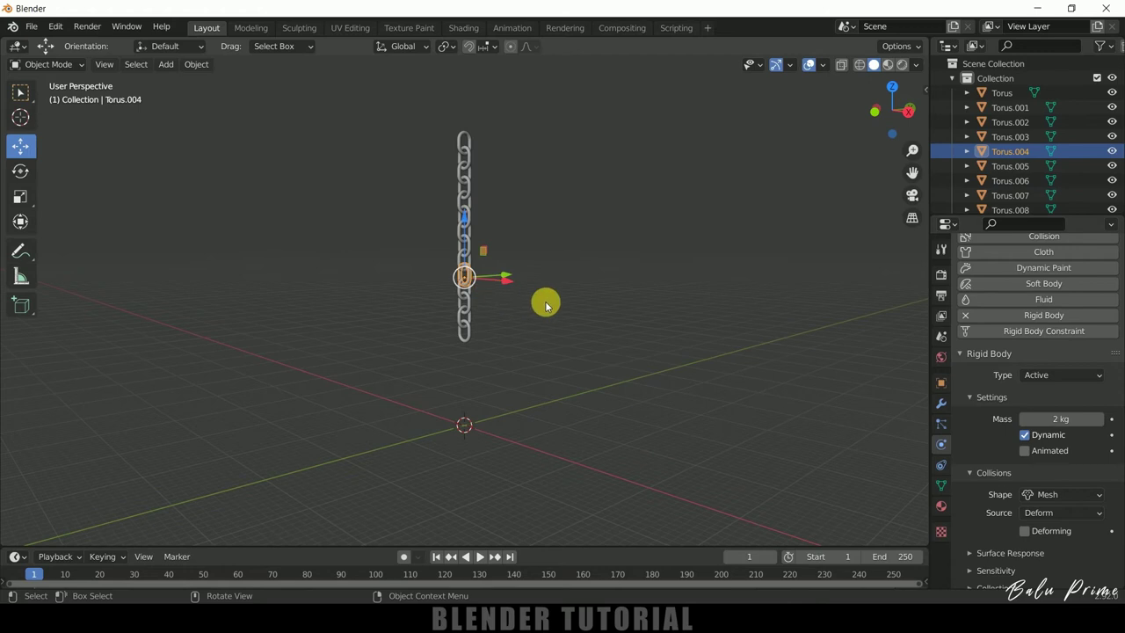
{"action": "left_click", "coordinate": [464, 318]}
Play the simulation to watch the chain fall, then stop and rewind to frame 1
{"action": "left_click", "coordinate": [569, 438]}
{"action": "left_click", "coordinate": [479, 556]}
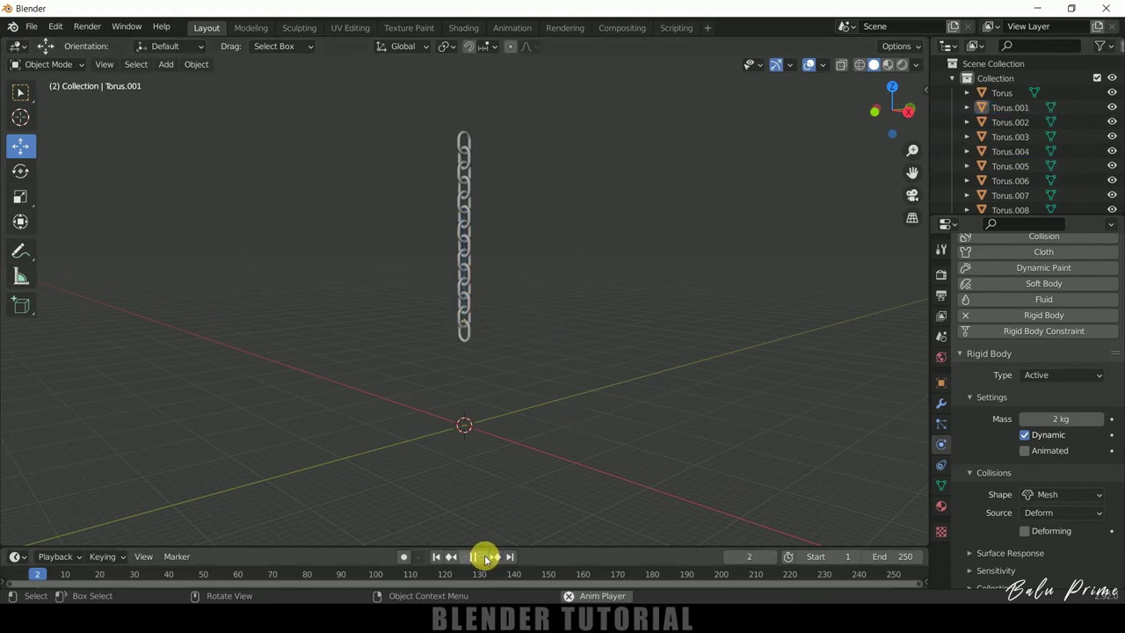
{"action": "left_click", "coordinate": [473, 557]}
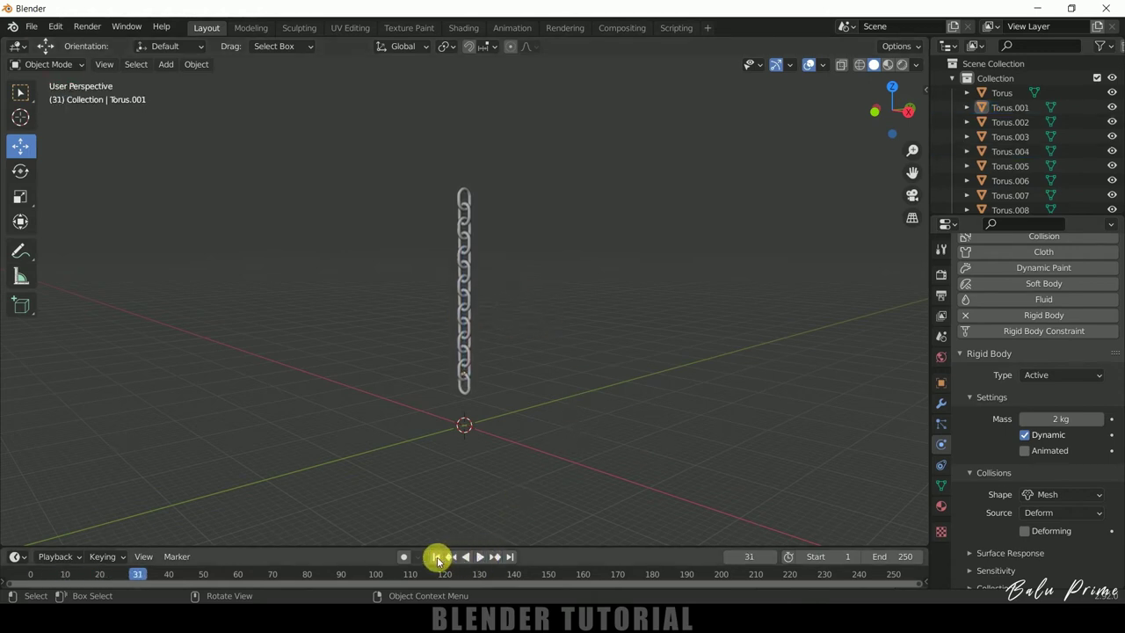
{"action": "left_click", "coordinate": [436, 557]}
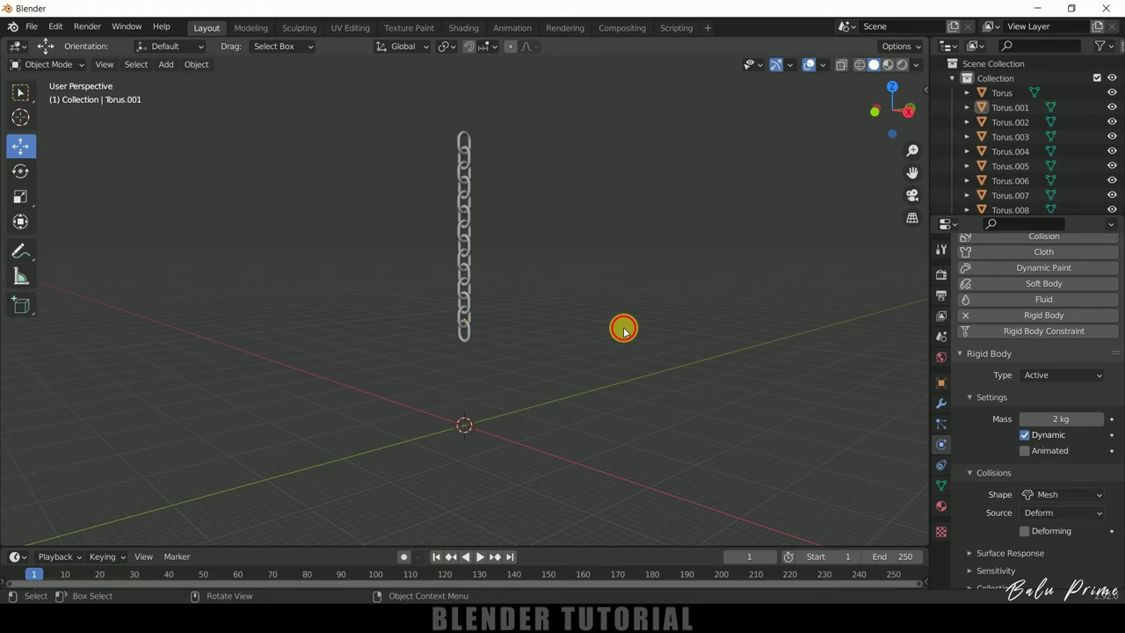
Set the top link, Torus.013, to a Passive rigid body so it stays fixed
{"action": "left_click", "coordinate": [464, 138]}
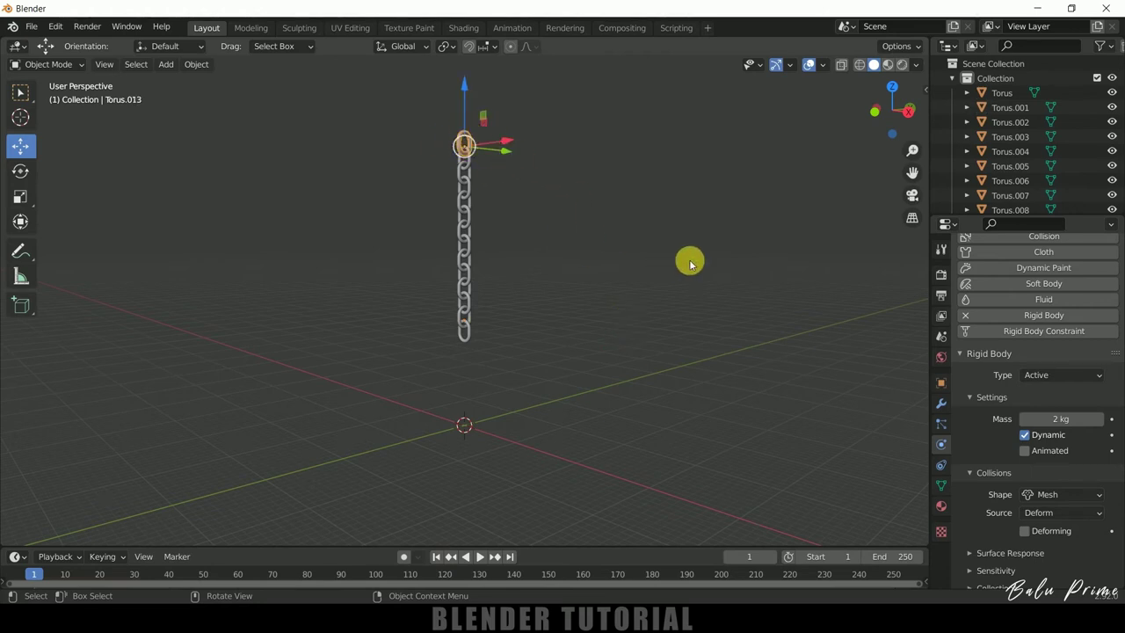
{"action": "left_click", "coordinate": [1035, 375]}
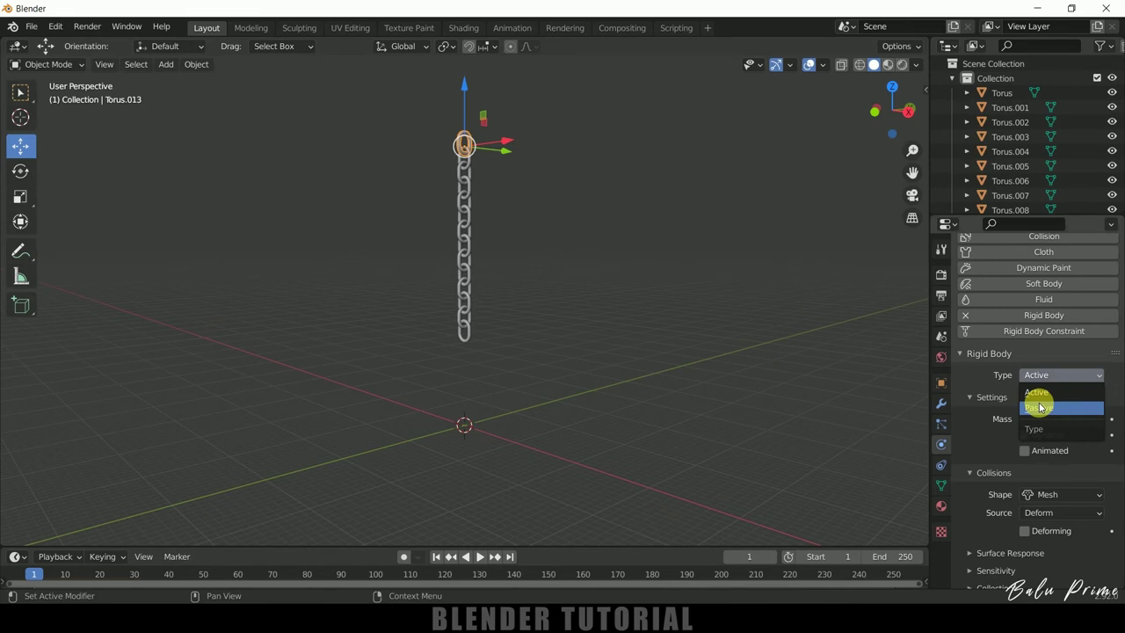
{"action": "left_click", "coordinate": [1038, 406]}
Replay the simulation to see the chain hang, then stop and rewind to frame 1
{"action": "left_click", "coordinate": [479, 556]}
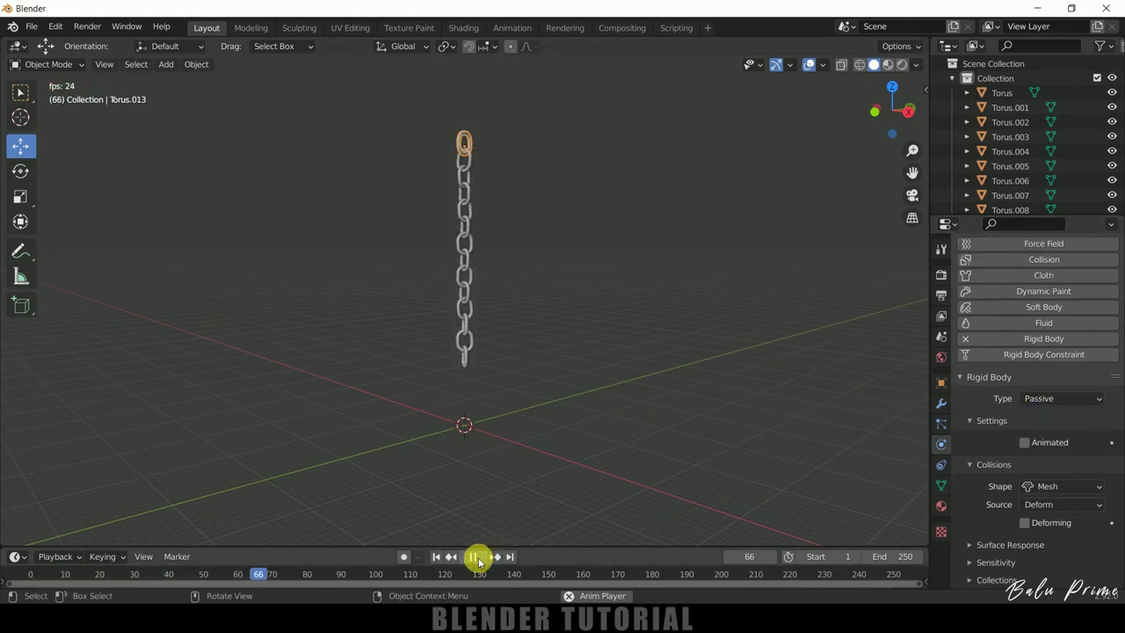
{"action": "left_click", "coordinate": [475, 556]}
{"action": "left_click", "coordinate": [434, 557]}
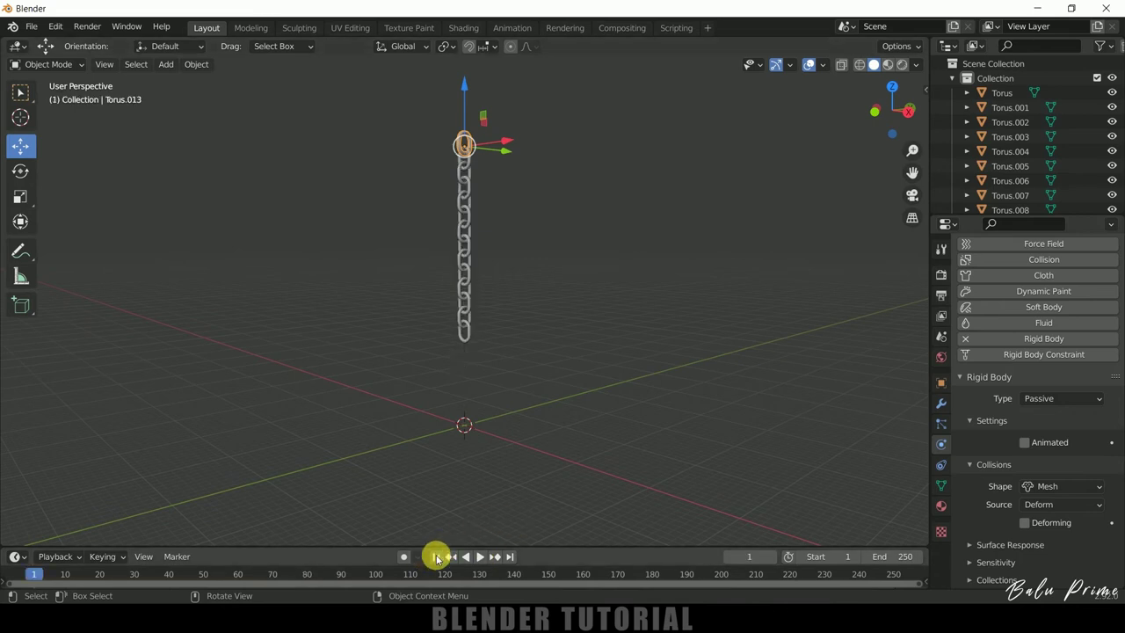
{"action": "middle_click_drag", "start_coordinate": [532, 255], "coordinate": [546, 275], "text": "shift"}
{"action": "scroll", "coordinate": [549, 290], "scroll_direction": "up", "scroll_amount": 2}
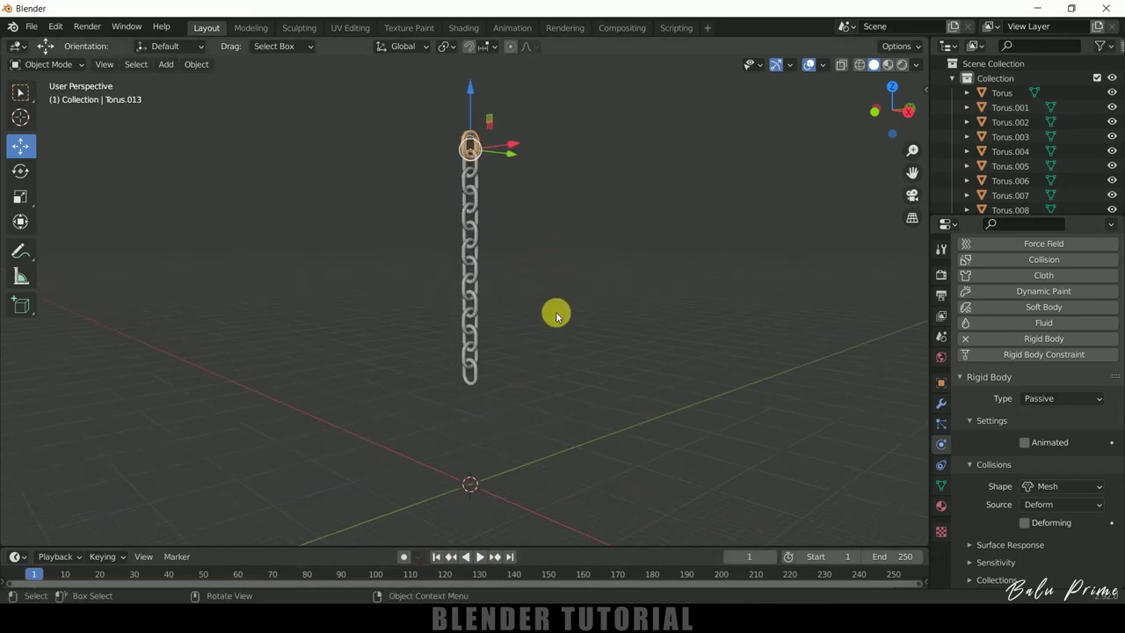
{"action": "middle_click_drag", "start_coordinate": [512, 138], "coordinate": [577, 279], "text": "shift"}
{"action": "scroll", "coordinate": [577, 273], "scroll_direction": "up", "scroll_amount": 3}
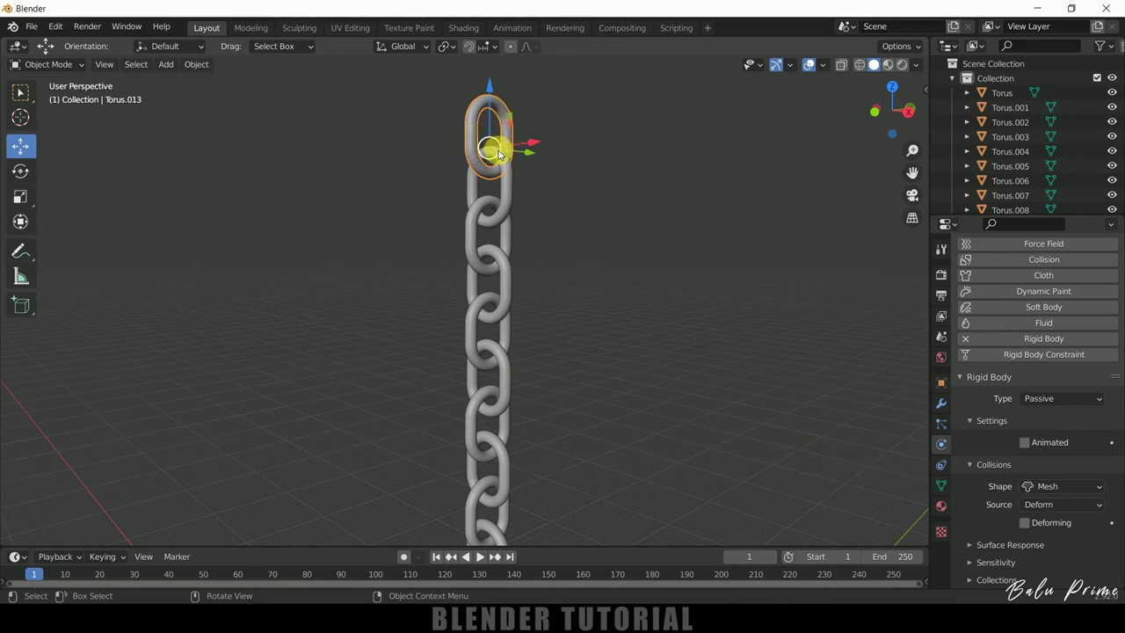
{"action": "scroll", "coordinate": [592, 233], "scroll_direction": "down", "scroll_amount": 5}
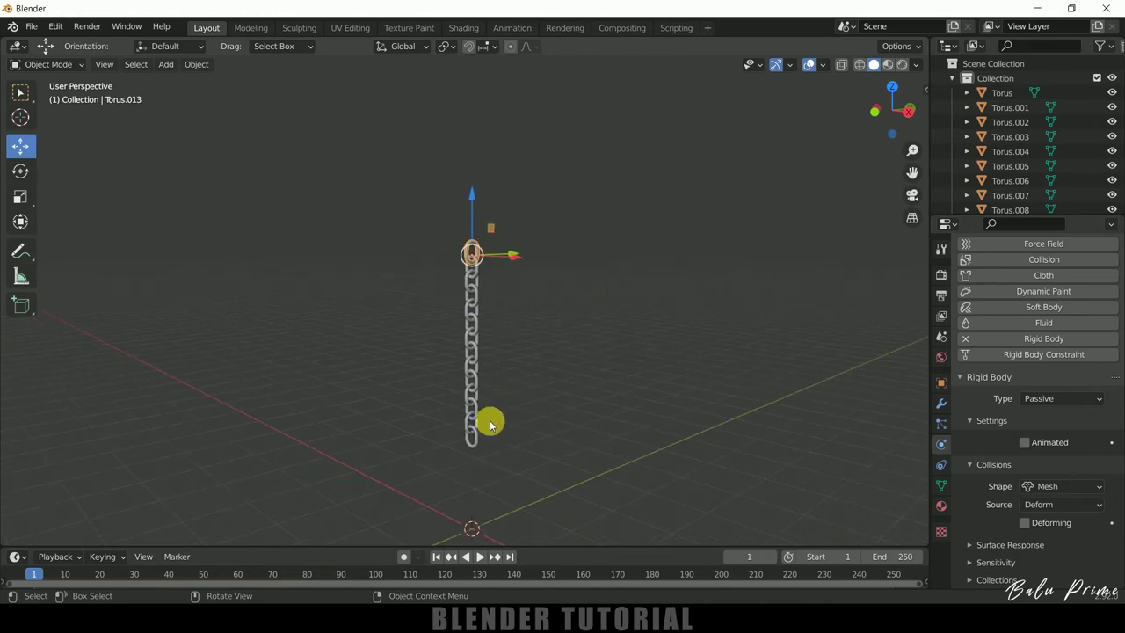
Apply Origin to 3D Cursor to all selected chain links, then deselect and pan to the world origin
{"action": "key", "text": "a"}
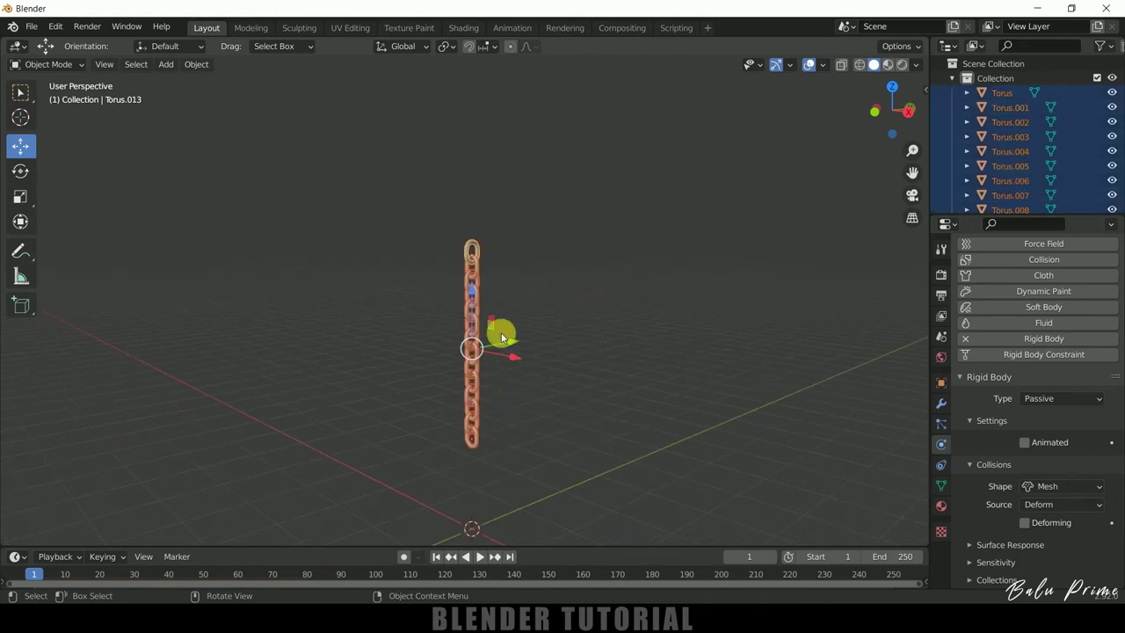
{"action": "left_click", "coordinate": [196, 64]}
{"action": "mouse_move", "coordinate": [212, 102]}
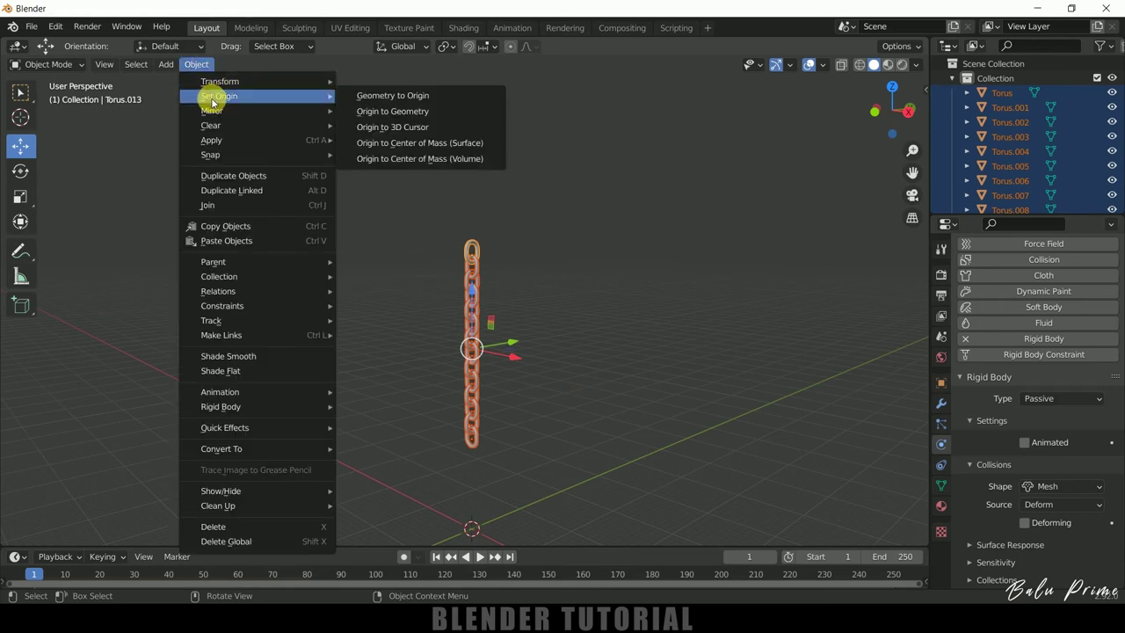
{"action": "left_click", "coordinate": [383, 124]}
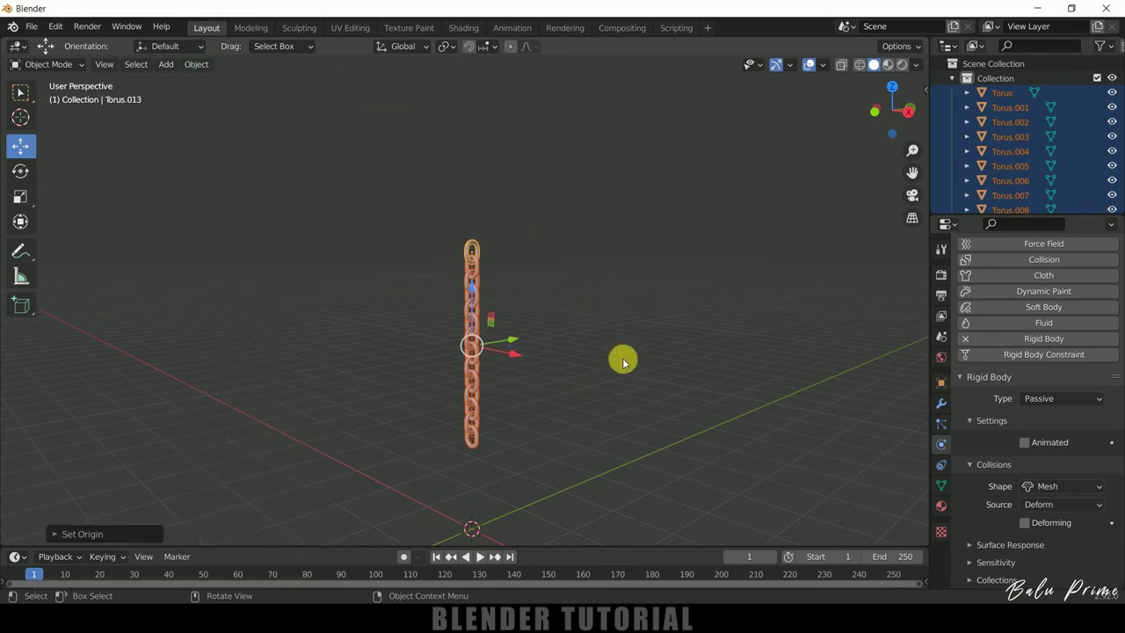
{"action": "scroll", "coordinate": [595, 274], "scroll_direction": "up", "scroll_amount": 2}
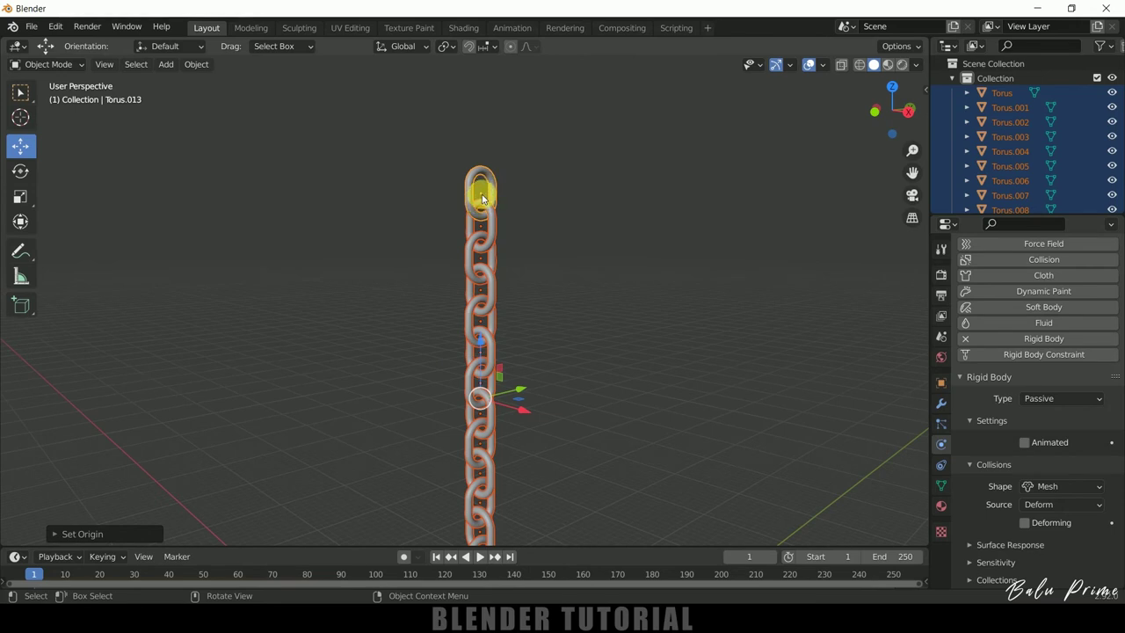
{"action": "left_click", "coordinate": [578, 284]}
{"action": "scroll", "coordinate": [638, 384], "scroll_direction": "down", "scroll_amount": 3}
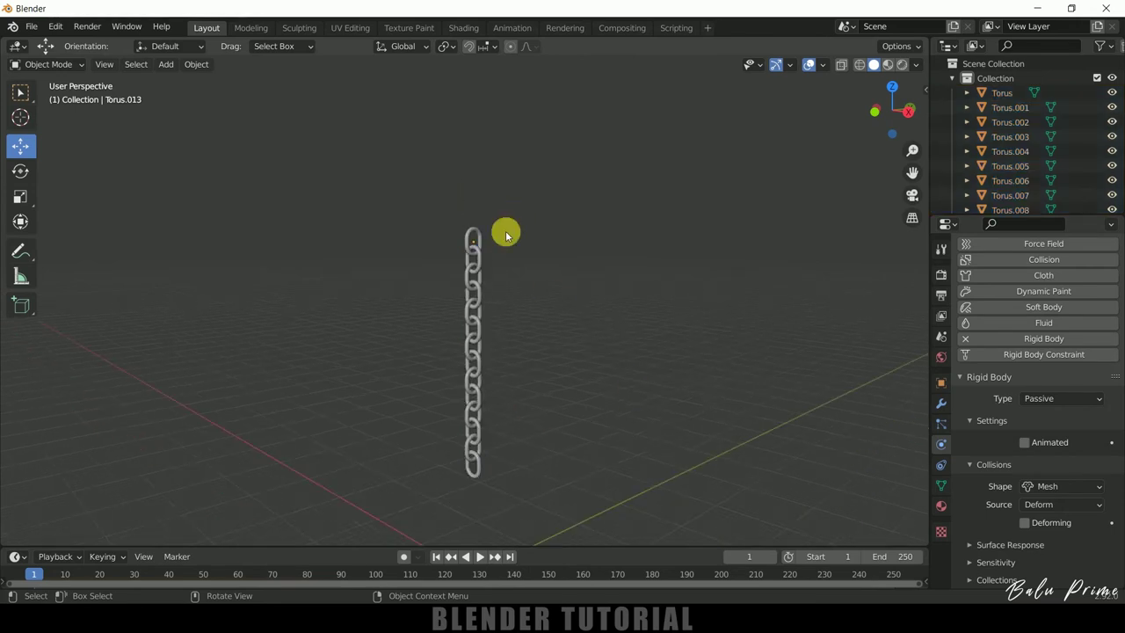
{"action": "middle_click_drag", "start_coordinate": [627, 417], "coordinate": [598, 261], "text": "shift"}
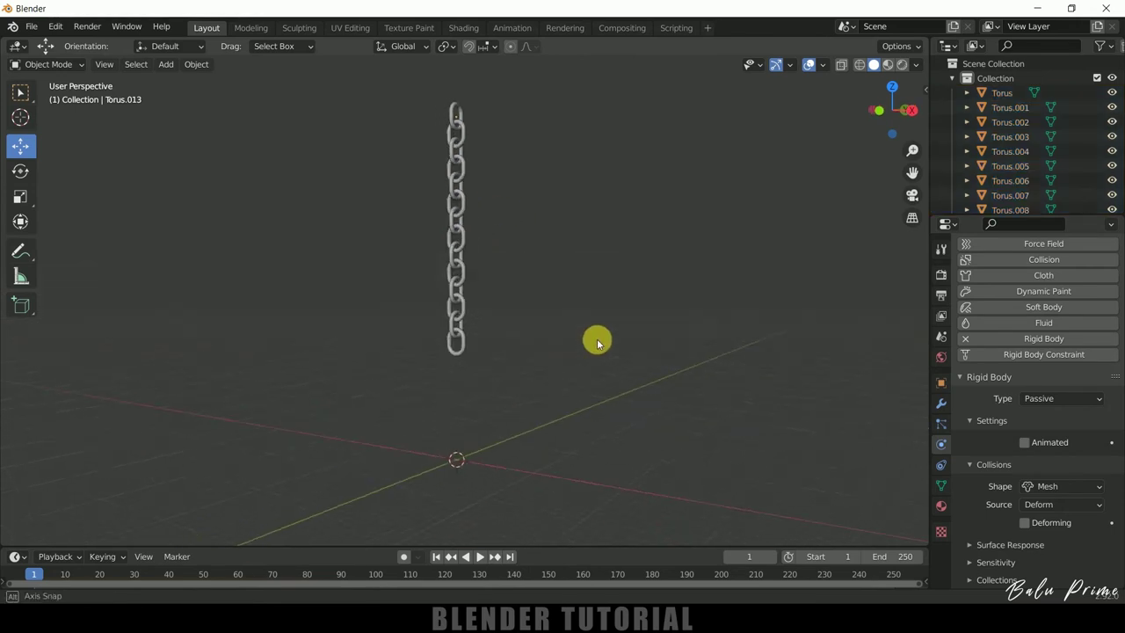
Add a Suzanne monkey head and enlarge it to about 5.0162
{"action": "left_click", "coordinate": [165, 64]}
{"action": "mouse_move", "coordinate": [185, 81]}
{"action": "left_click", "coordinate": [303, 219]}
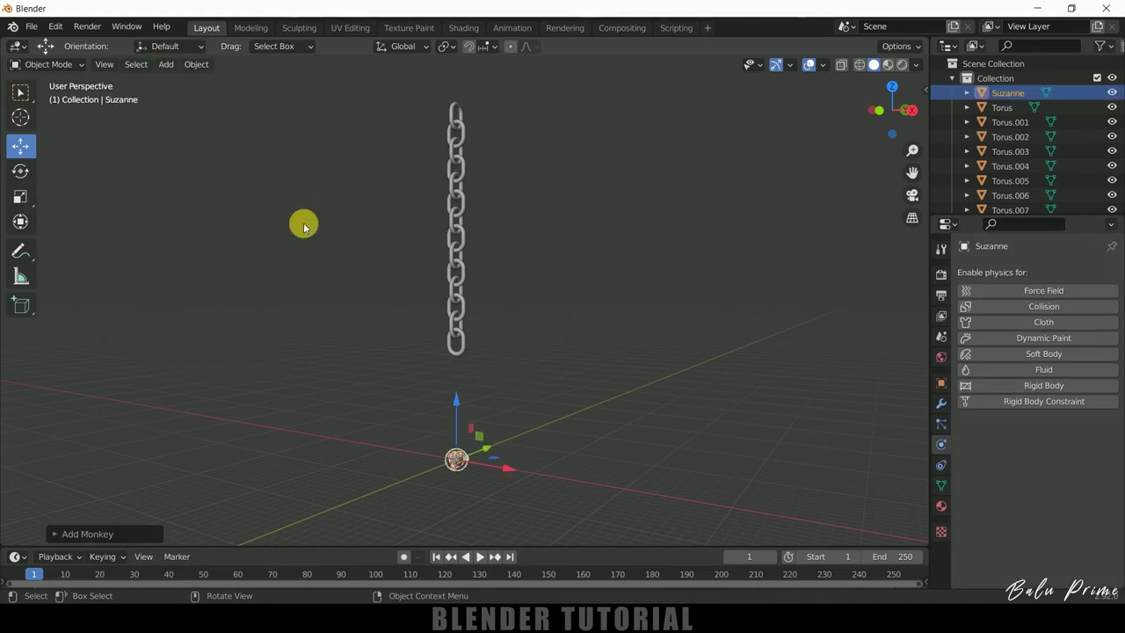
{"action": "key", "text": "g"}
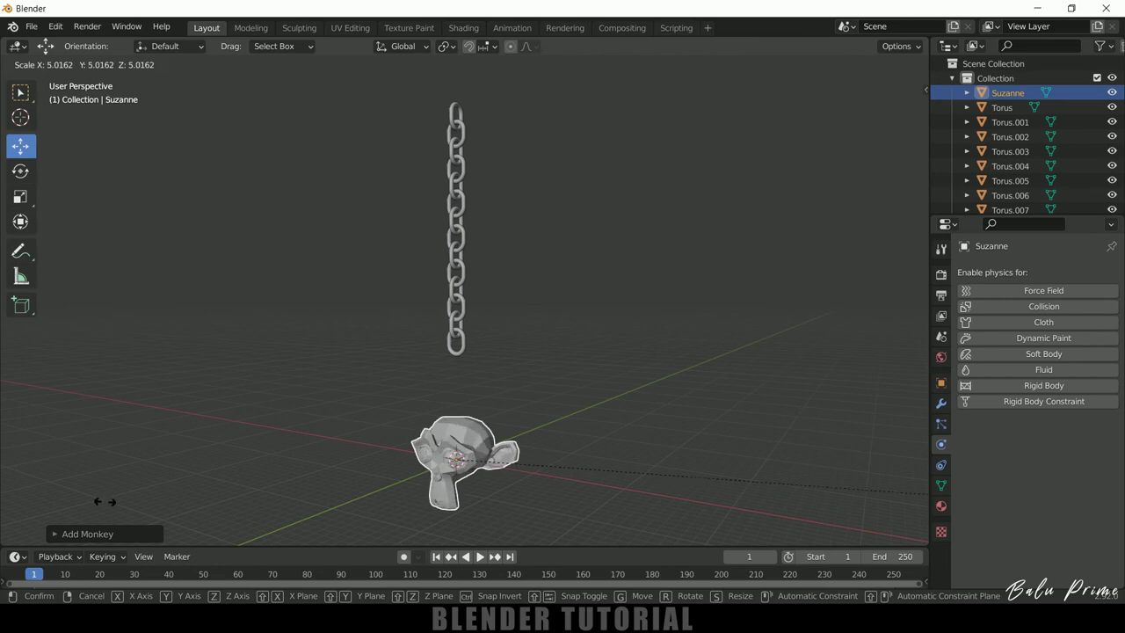
{"action": "left_click", "coordinate": [344, 502]}
Raise Suzanne to meet the chain's bottom link and shade it smooth
{"action": "left_click_drag", "start_coordinate": [452, 421], "coordinate": [469, 350]}
{"action": "scroll", "coordinate": [522, 444], "scroll_direction": "up", "scroll_amount": 3}
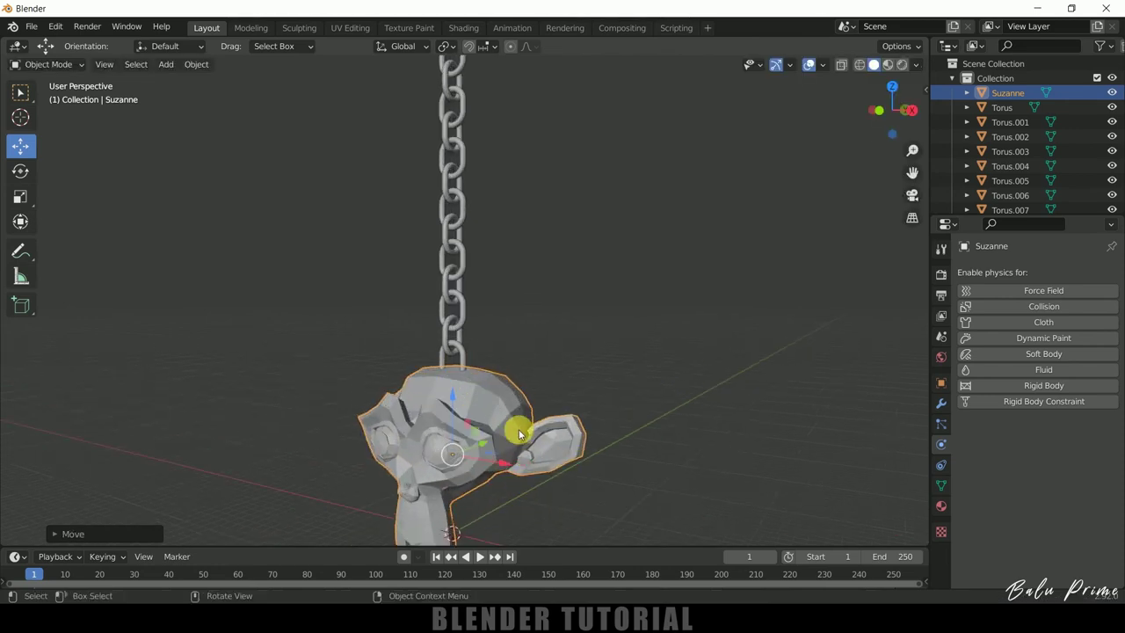
{"action": "right_click", "coordinate": [513, 408]}
{"action": "left_click", "coordinate": [456, 351]}
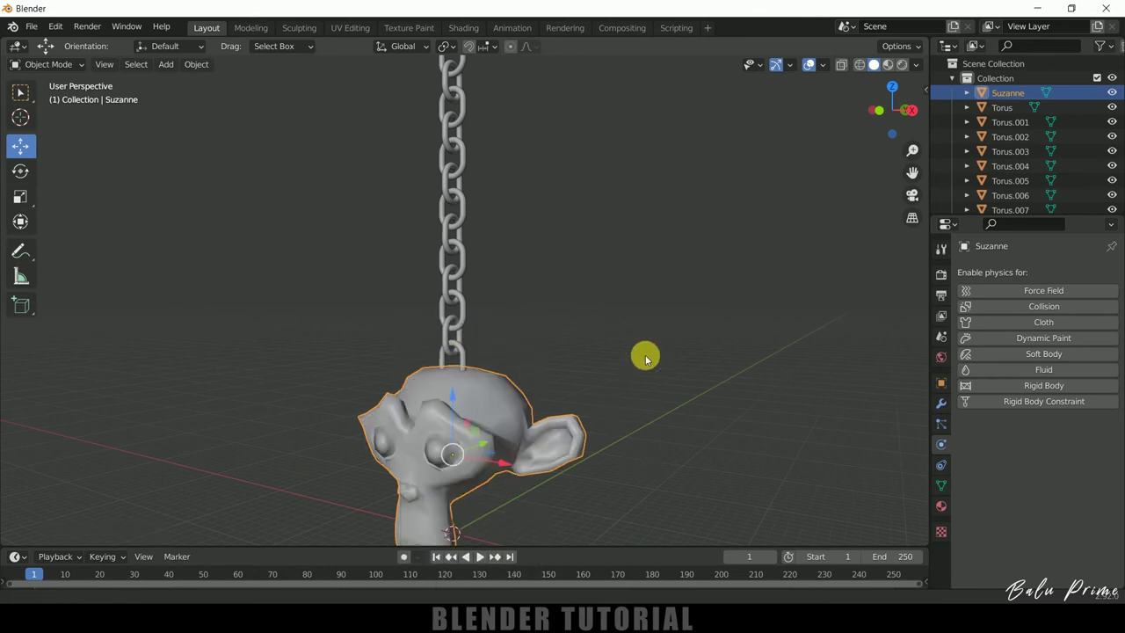
Add a Subdivision Surface modifier to Suzanne and apply it permanently
{"action": "middle_click_drag", "start_coordinate": [648, 359], "coordinate": [650, 307]}
{"action": "left_click", "coordinate": [939, 402]}
{"action": "left_click", "coordinate": [996, 273]}
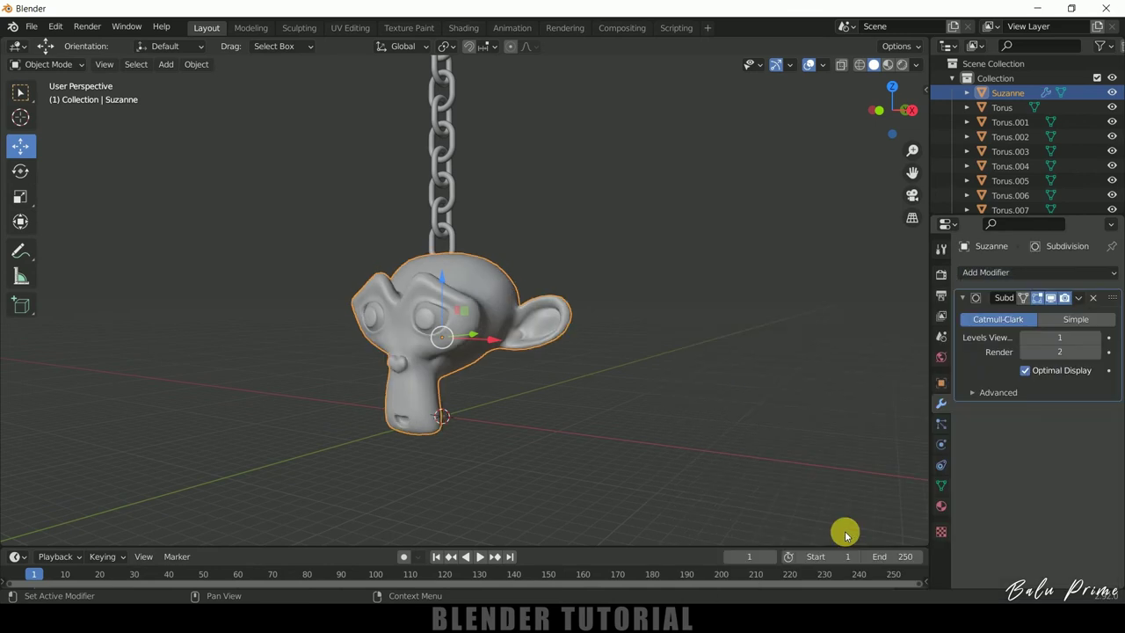
{"action": "left_click", "coordinate": [1080, 299]}
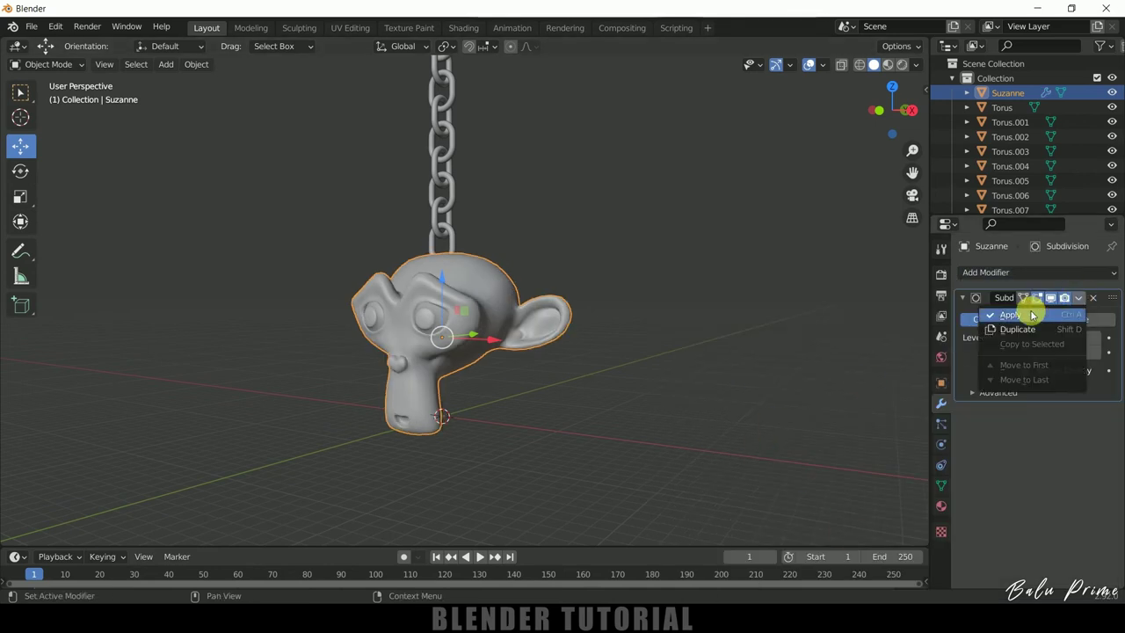
{"action": "left_click", "coordinate": [1033, 315]}
{"action": "mouse_move", "coordinate": [677, 347]}
{"action": "middle_mouse_down"}
{"action": "mouse_move", "coordinate": [653, 348]}
{"action": "mouse_move", "coordinate": [700, 346]}
{"action": "mouse_move", "coordinate": [680, 342]}
{"action": "mouse_move", "coordinate": [691, 339]}
{"action": "middle_mouse_up"}
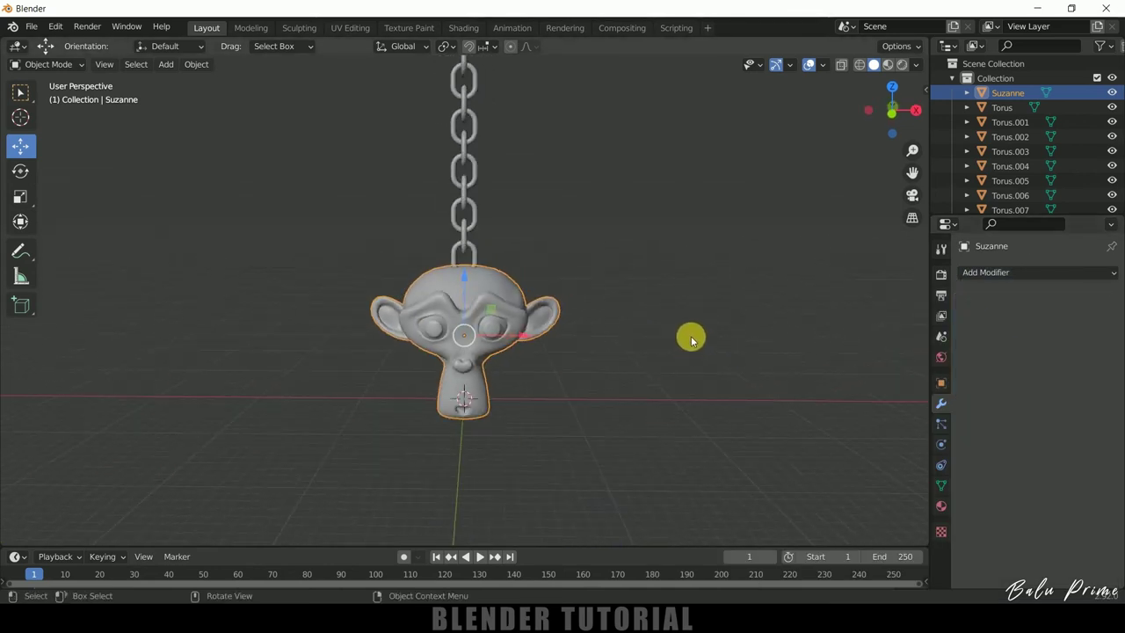
Join Suzanne into the bottom chain link with Ctrl+J
{"action": "left_click", "coordinate": [477, 259], "text": "shift"}
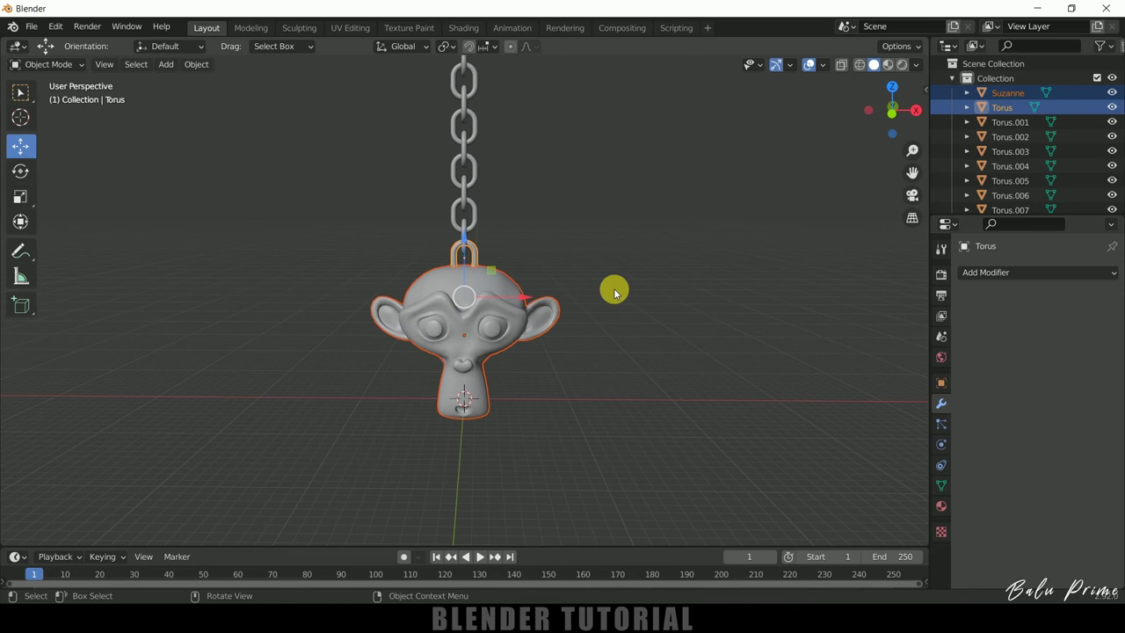
{"action": "key", "text": "ctrl+j"}
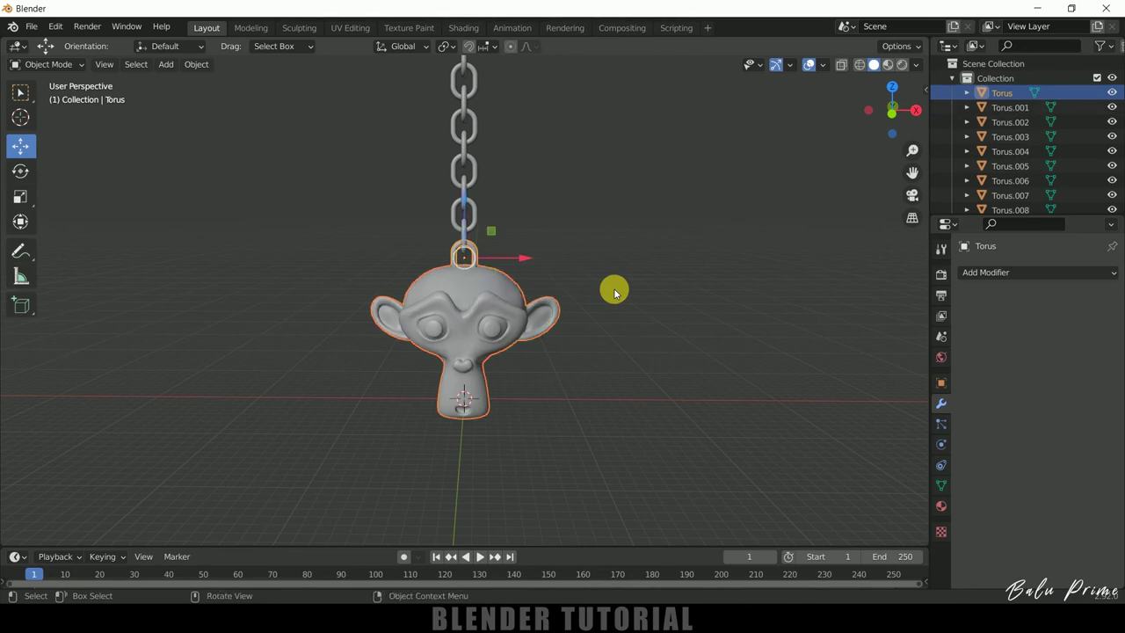
{"action": "scroll", "coordinate": [614, 288], "scroll_direction": "down", "scroll_amount": 3}
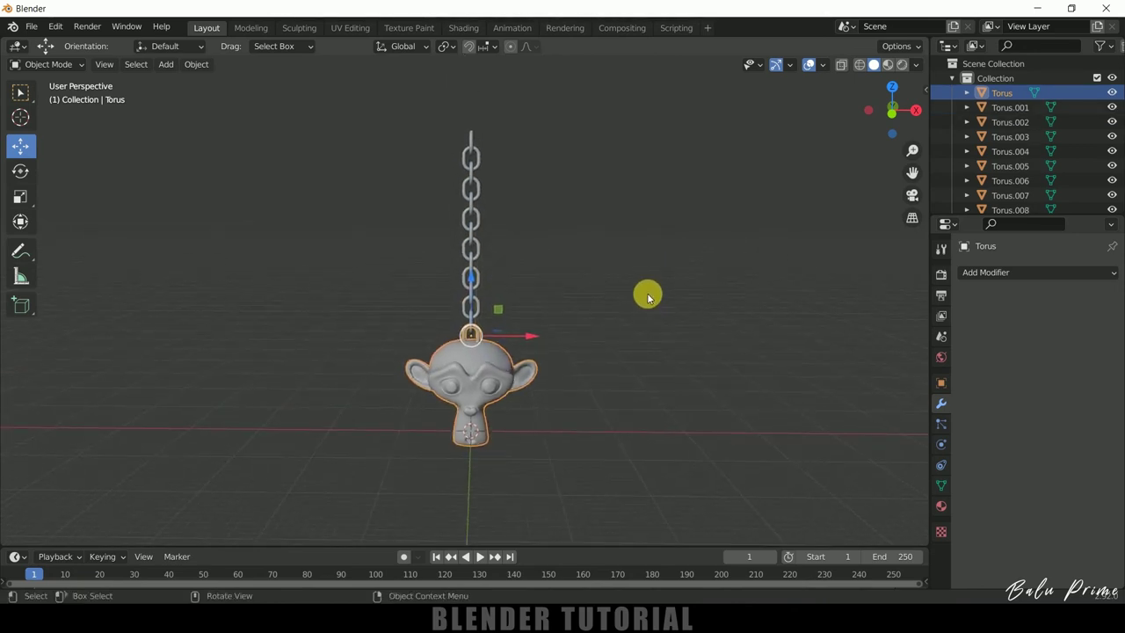
Tilt the whole chain with Suzanne about 45°, then shift it left and up in front view
{"action": "key", "text": "a"}
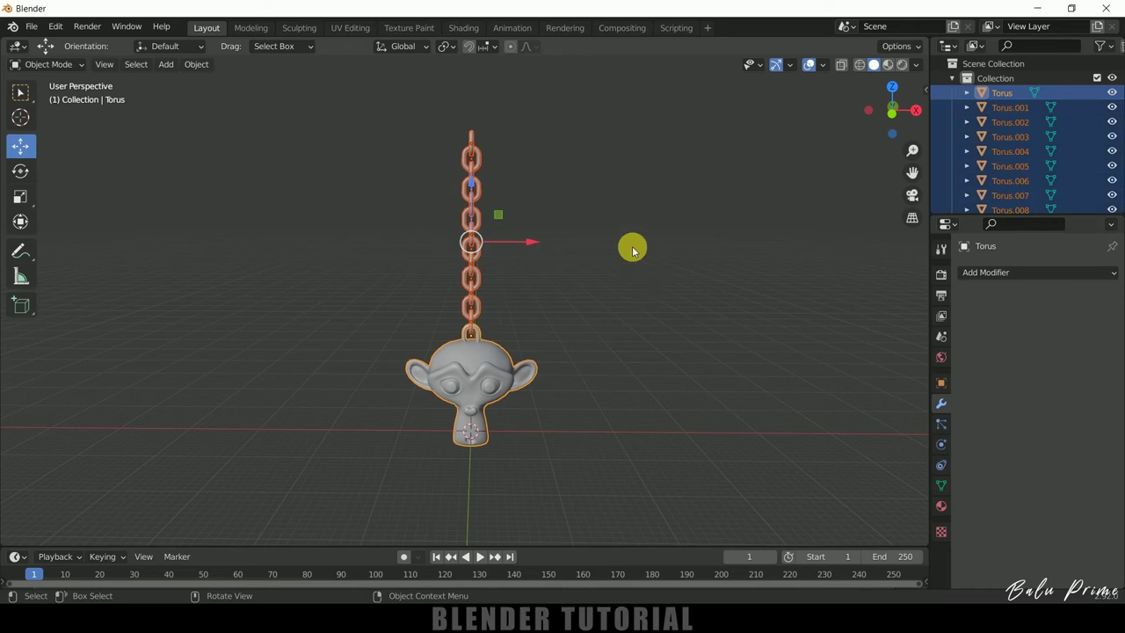
{"action": "key", "text": "r"}
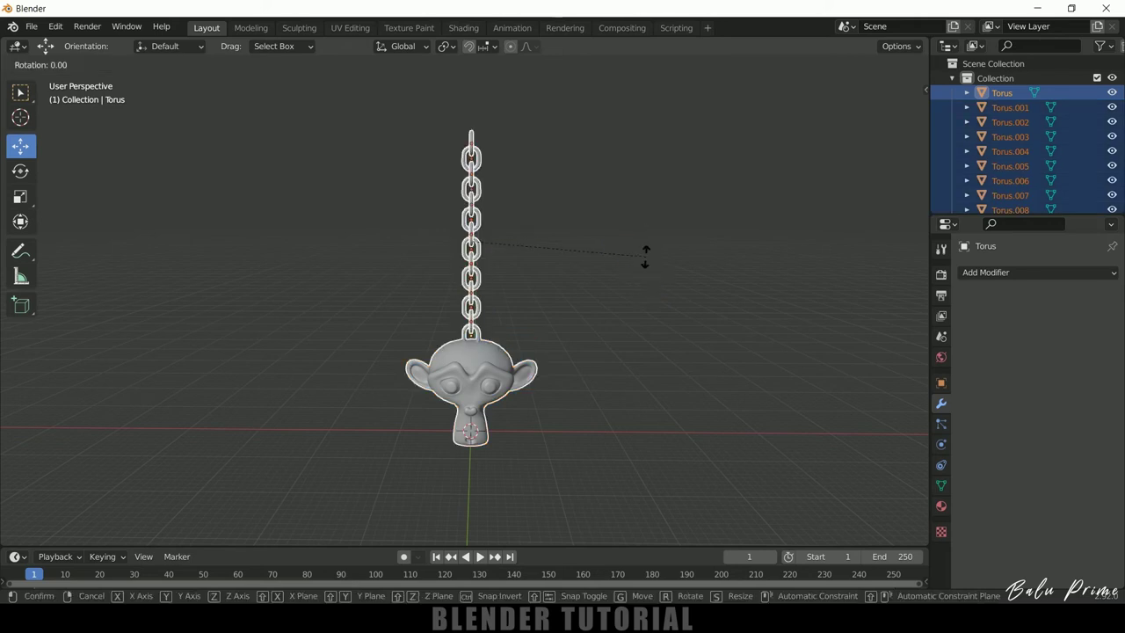
{"action": "left_click", "coordinate": [519, 298]}
{"action": "key", "text": "KP_1"}
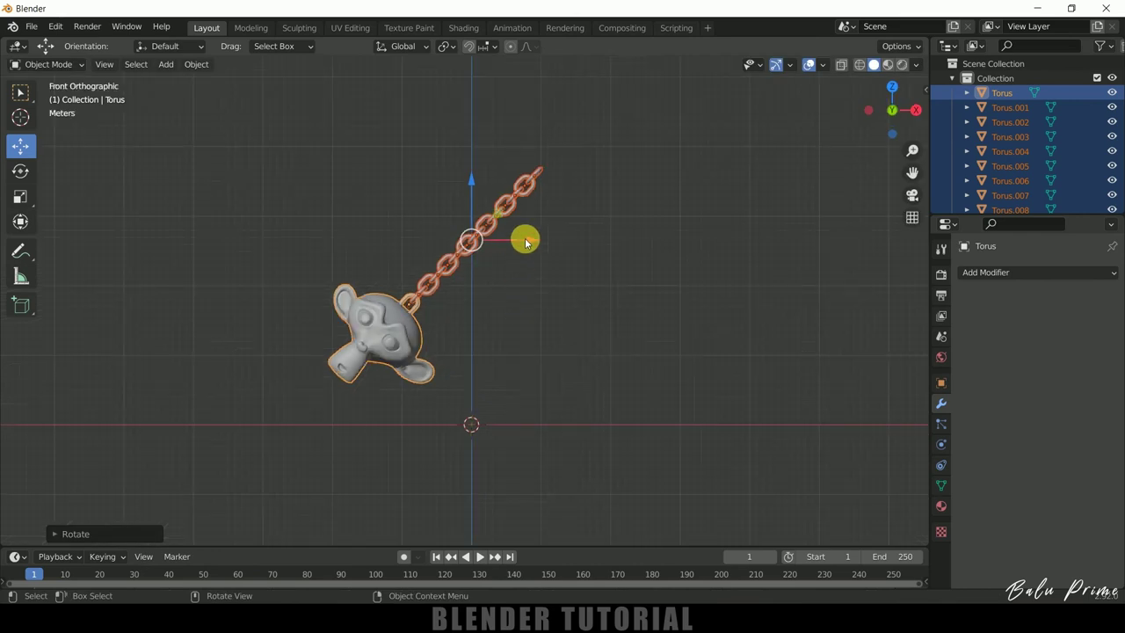
{"action": "left_click_drag", "start_coordinate": [524, 238], "coordinate": [431, 222]}
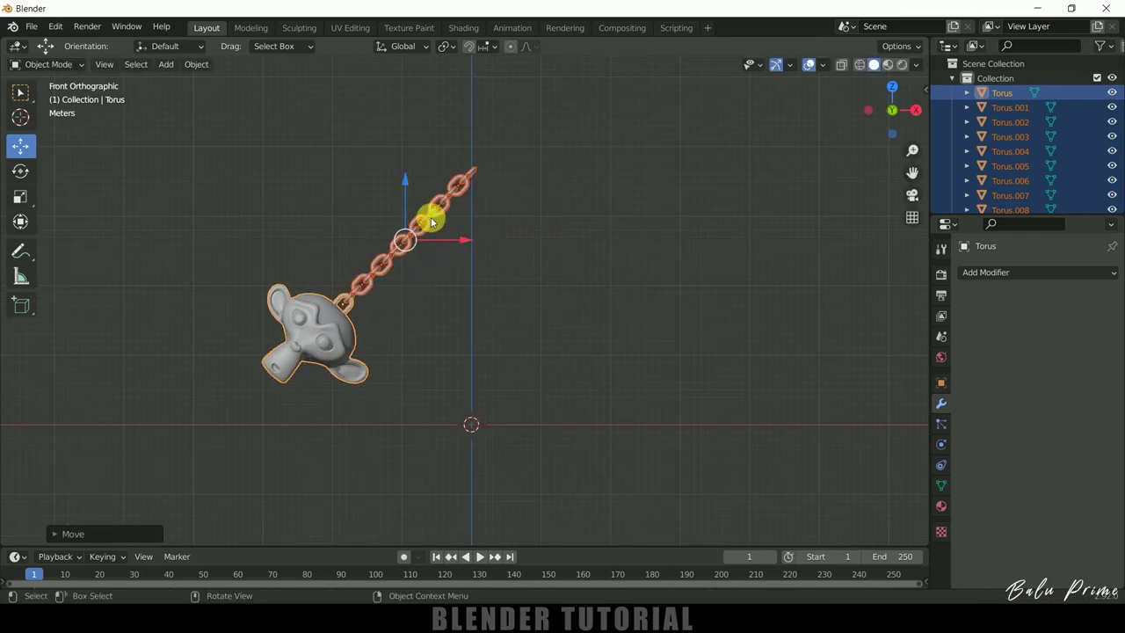
{"action": "left_click_drag", "start_coordinate": [406, 177], "coordinate": [422, 127]}
{"action": "middle_click_drag", "start_coordinate": [600, 250], "coordinate": [444, 467]}
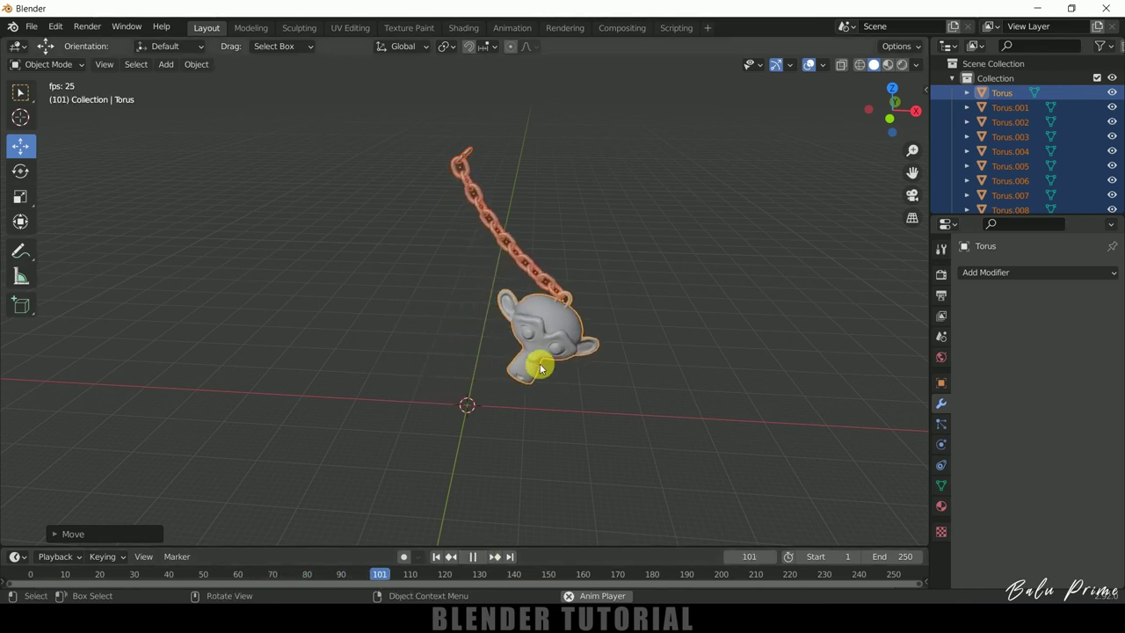
Pause the swing at frame 164 and click through several chain links near the monkey
{"action": "left_click", "coordinate": [472, 556]}
{"action": "middle_click_drag", "start_coordinate": [479, 518], "coordinate": [492, 448]}
{"action": "scroll", "coordinate": [628, 394], "scroll_direction": "up", "scroll_amount": 3}
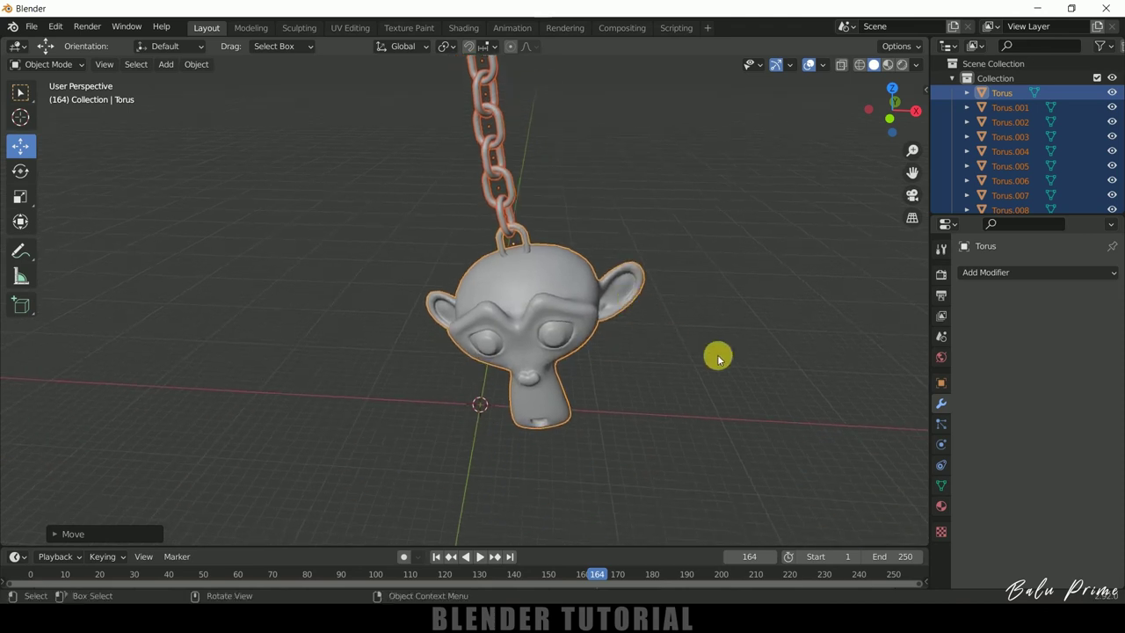
{"action": "left_click", "coordinate": [593, 207]}
{"action": "left_click", "coordinate": [509, 179]}
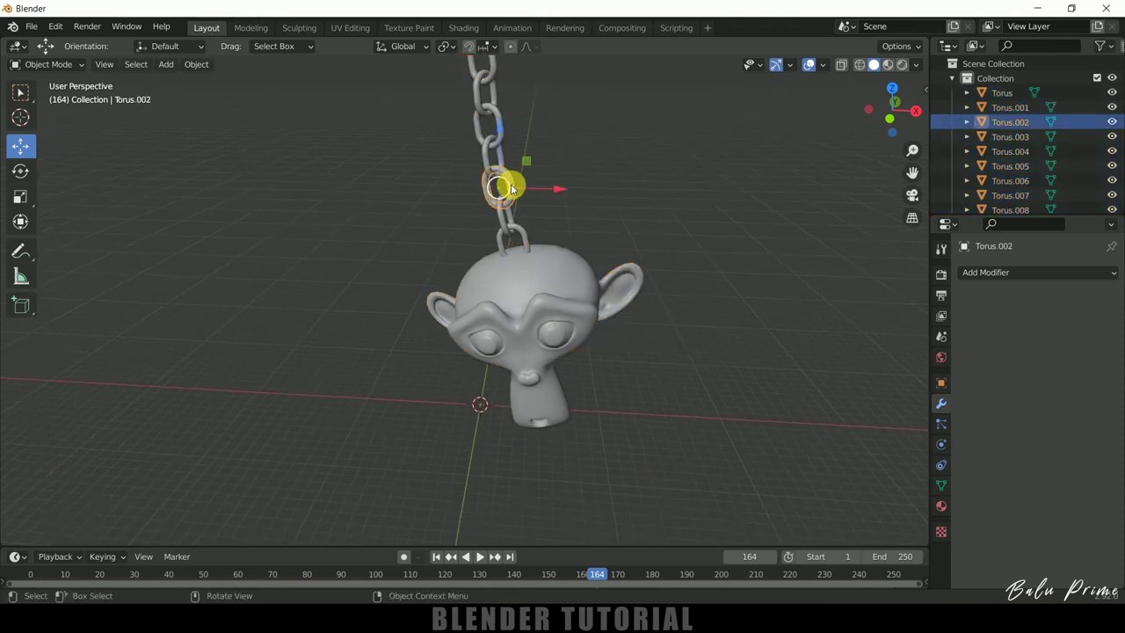
{"action": "left_click", "coordinate": [495, 125]}
{"action": "left_click", "coordinate": [491, 90]}
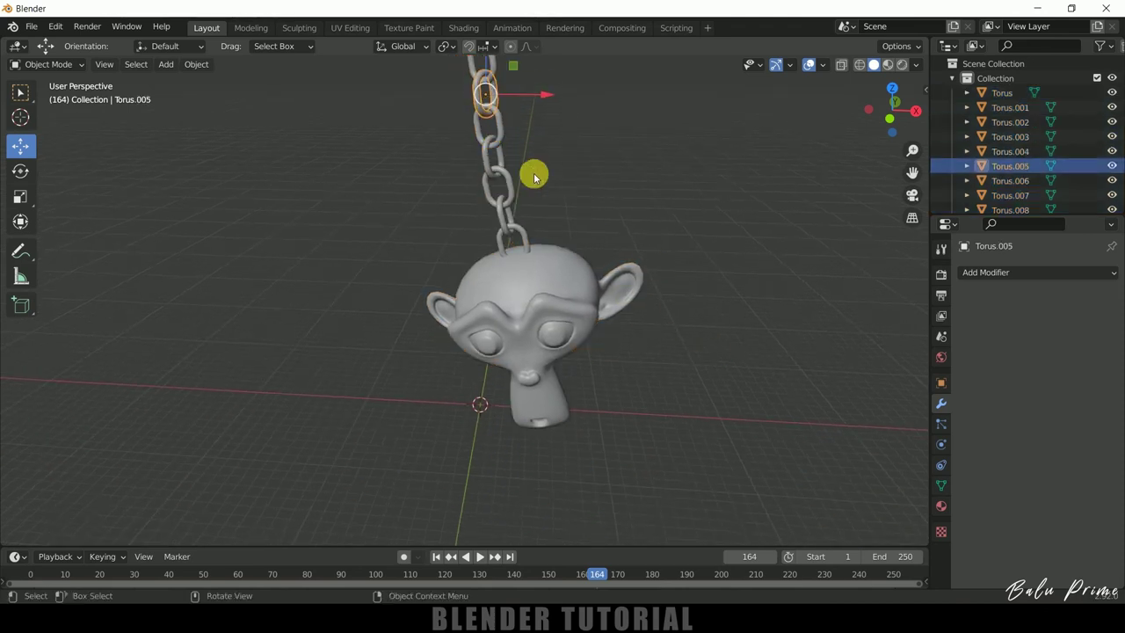
Select only the monkey head and bring up the Object menu
{"action": "left_click", "coordinate": [677, 350]}
{"action": "left_click", "coordinate": [575, 316]}
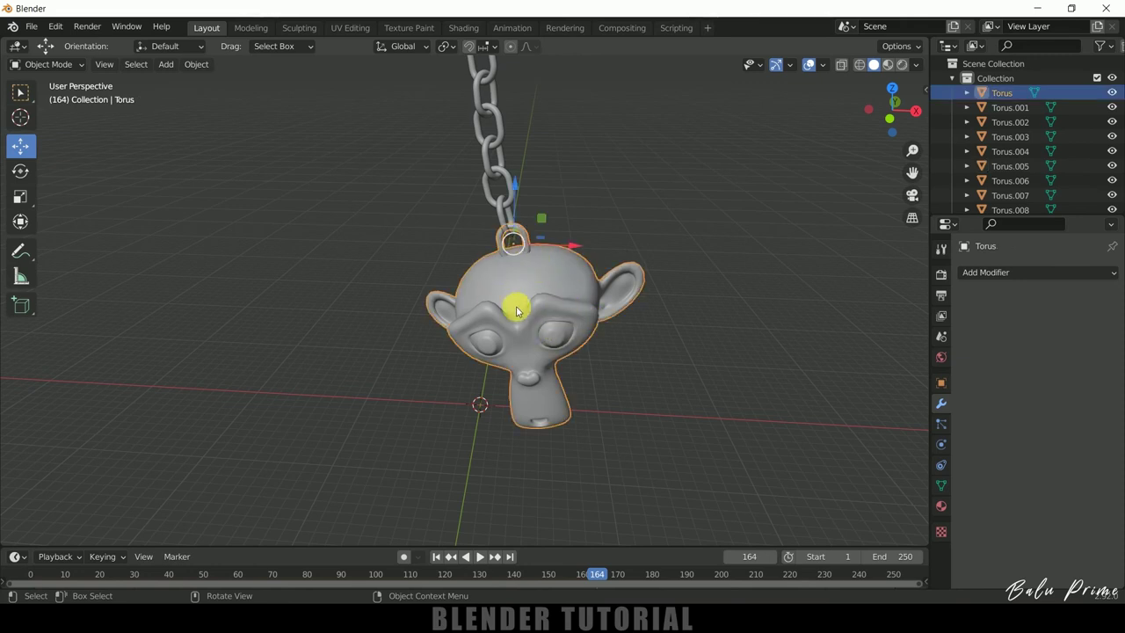
{"action": "left_click", "coordinate": [635, 349]}
{"action": "left_click", "coordinate": [549, 301]}
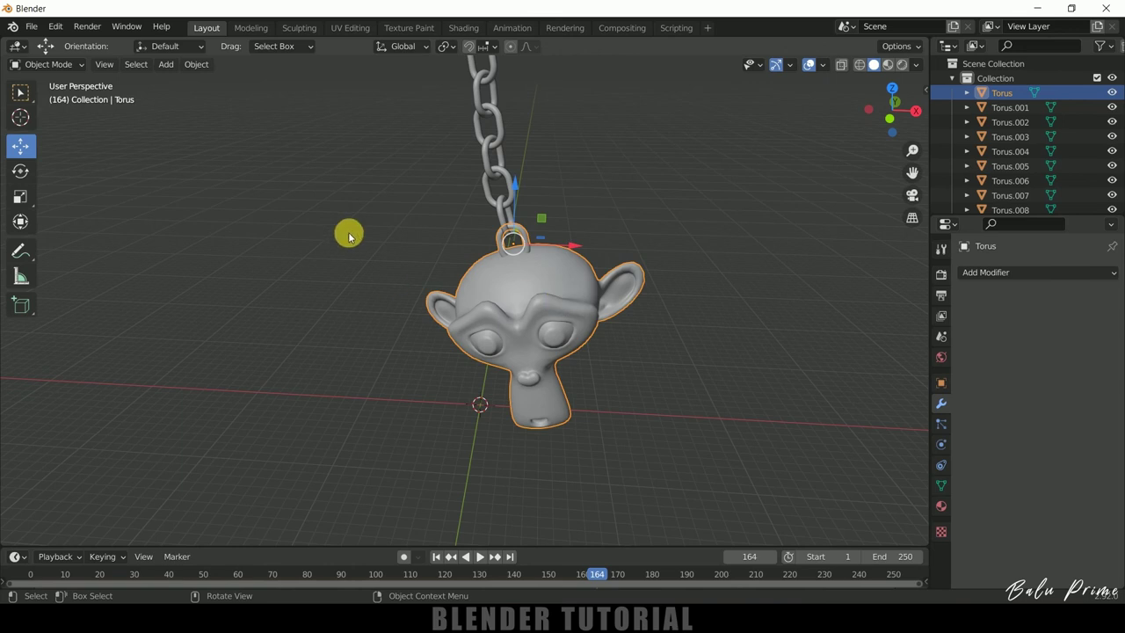
{"action": "left_click", "coordinate": [196, 65]}
Set the monkey head's origin to its geometry, then replay from frame 1 to frame 207
{"action": "mouse_move", "coordinate": [220, 103]}
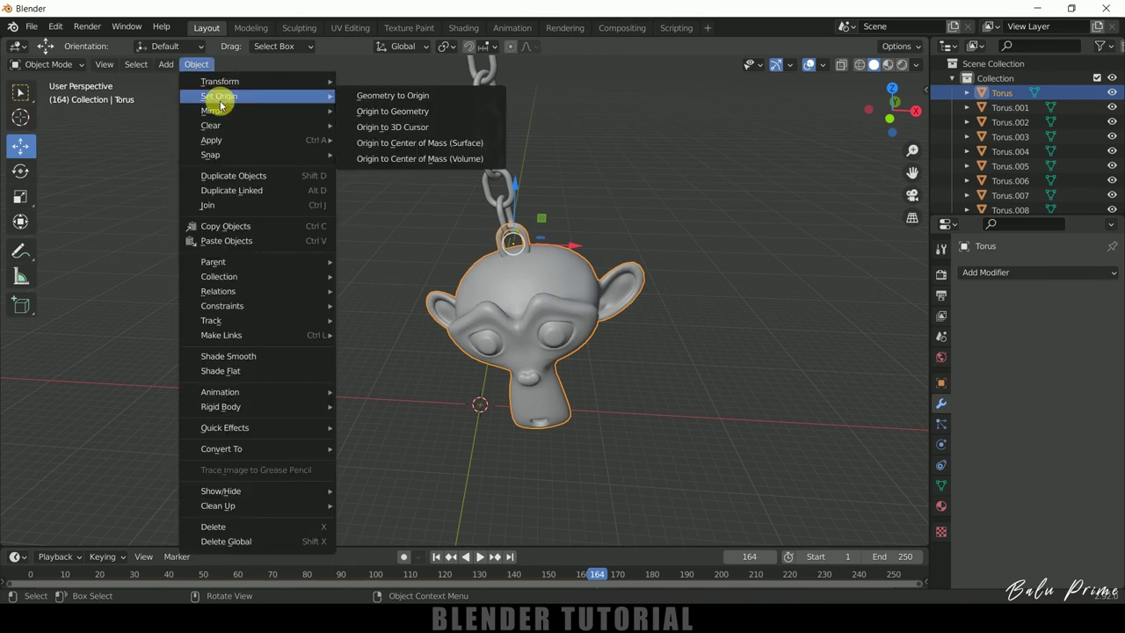
{"action": "left_click", "coordinate": [390, 113]}
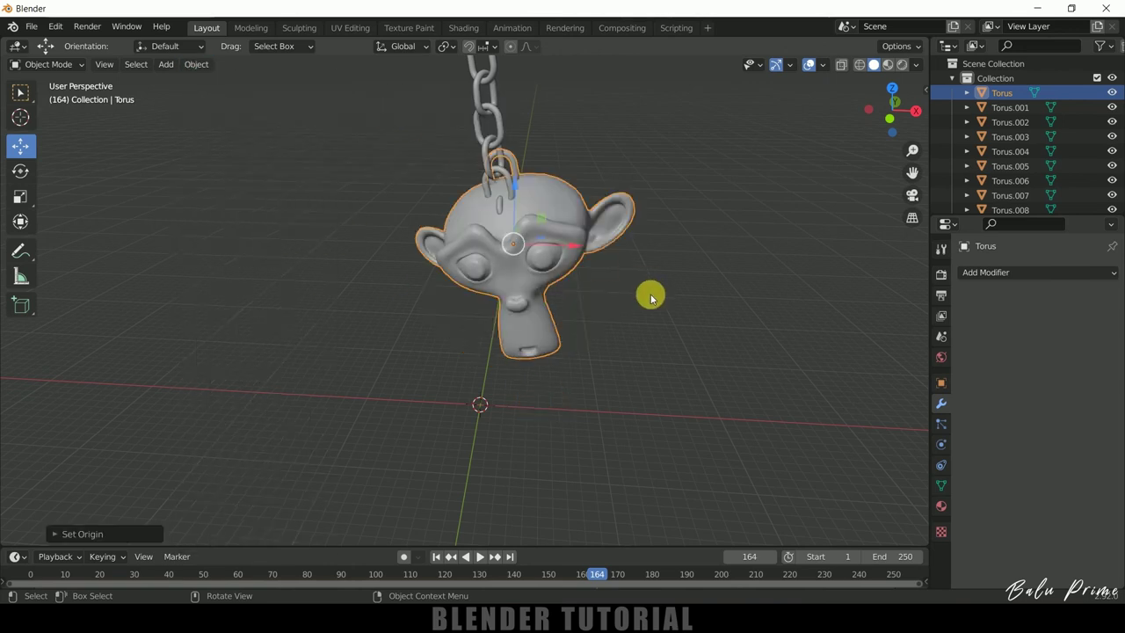
{"action": "left_click", "coordinate": [436, 555]}
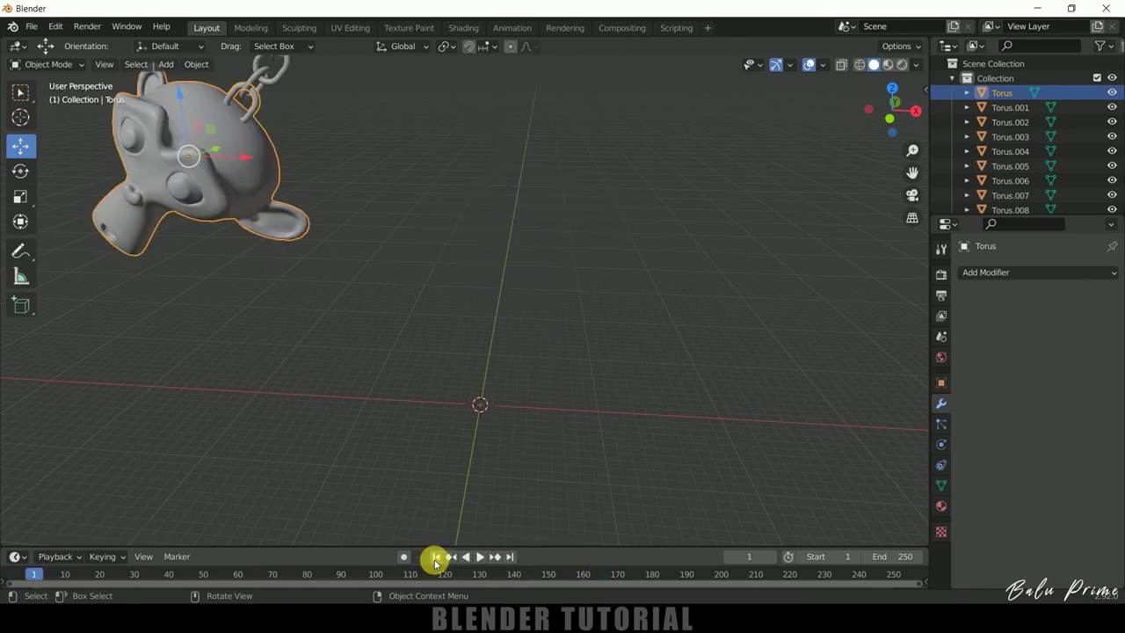
{"action": "scroll", "coordinate": [484, 345], "scroll_direction": "down", "scroll_amount": 4}
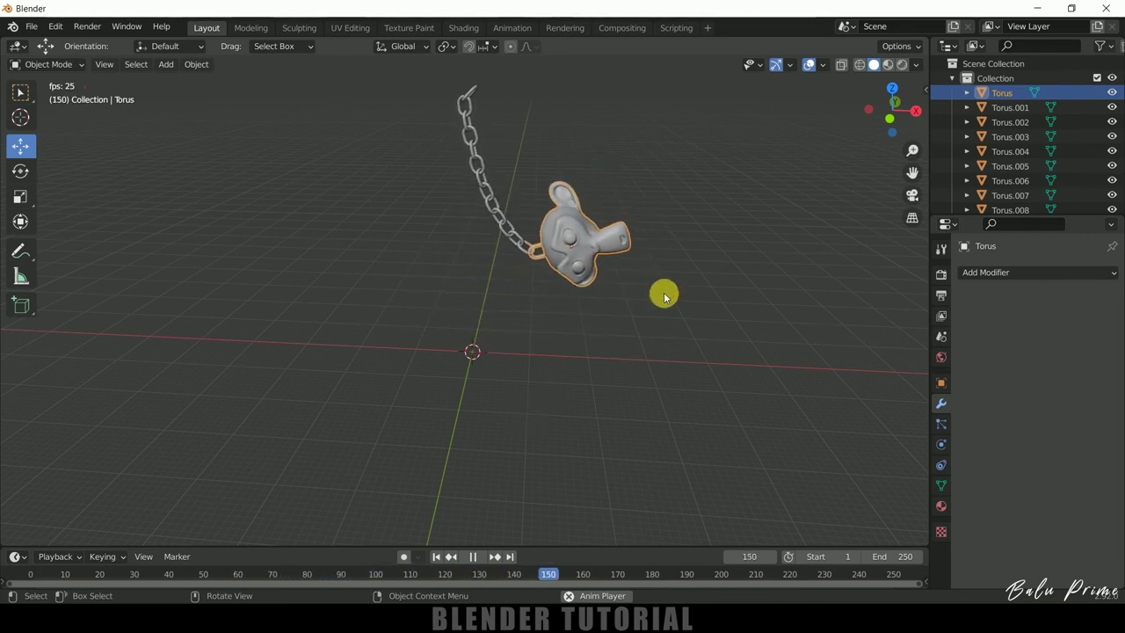
{"action": "left_click", "coordinate": [476, 556]}
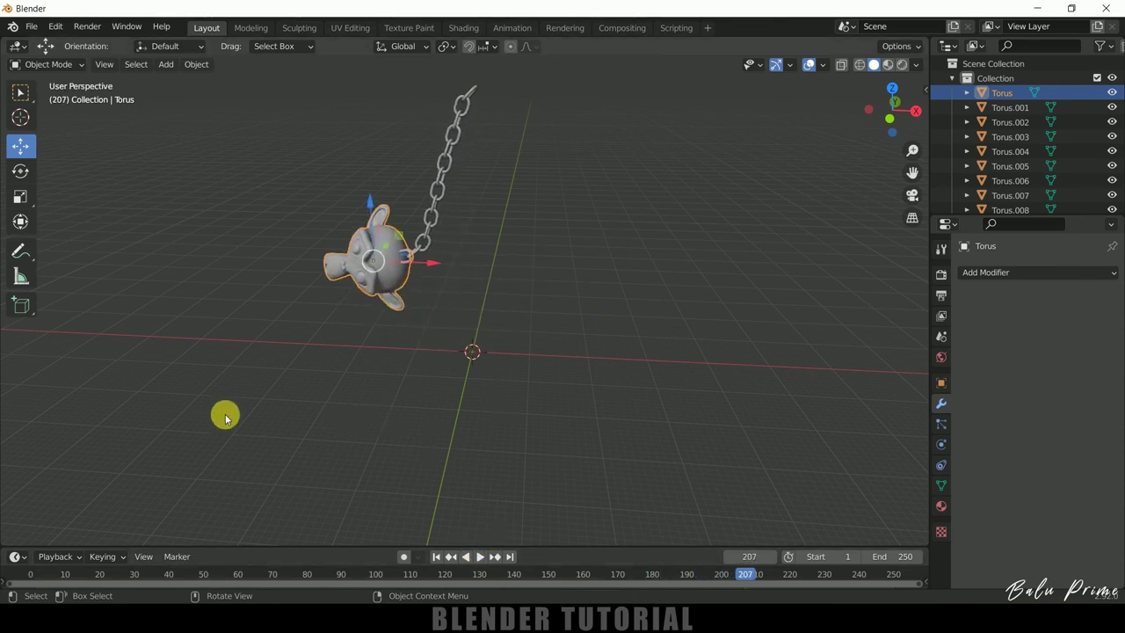
Add a plane and scale it up to about 60.27 as the ground
{"action": "left_click", "coordinate": [167, 64]}
{"action": "mouse_move", "coordinate": [189, 80]}
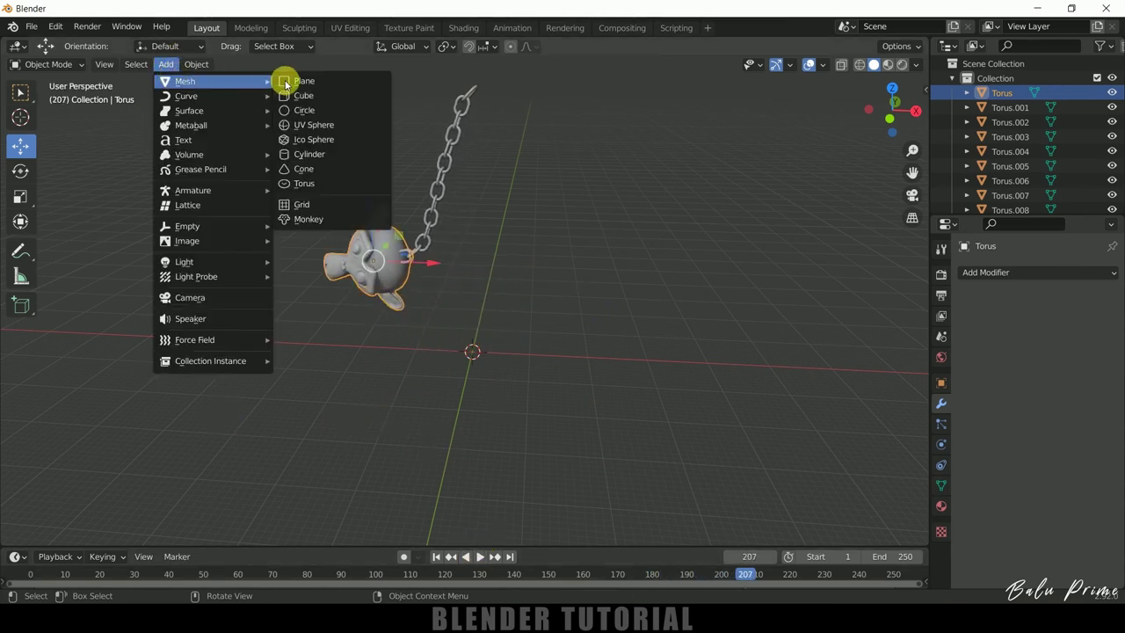
{"action": "left_click", "coordinate": [305, 85]}
{"action": "key", "text": "s"}
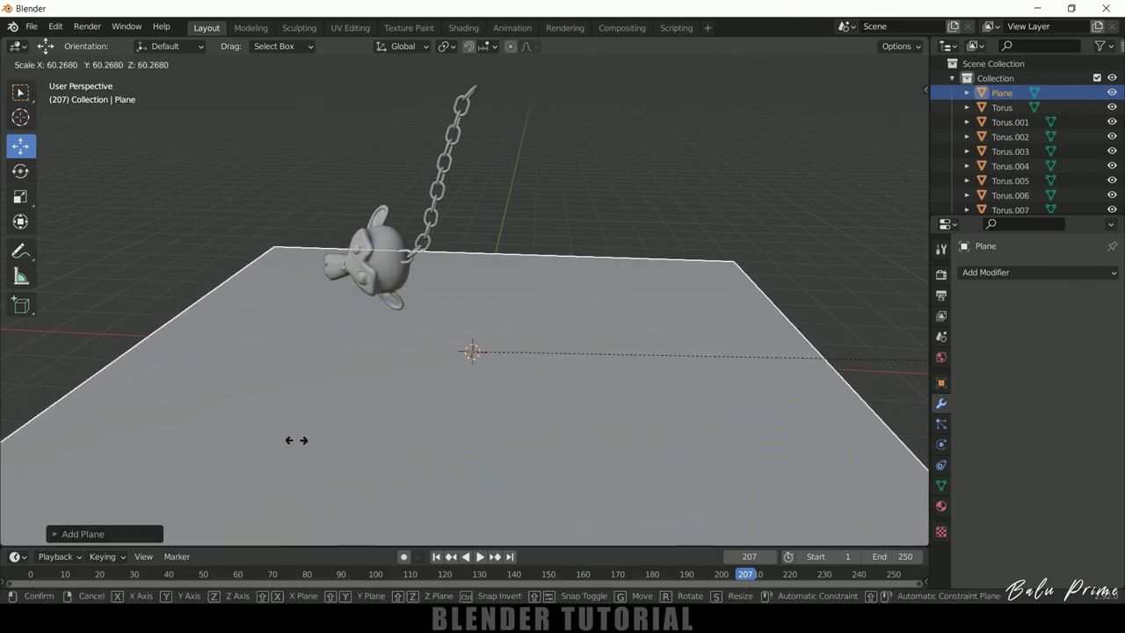
{"action": "left_click", "coordinate": [533, 442]}
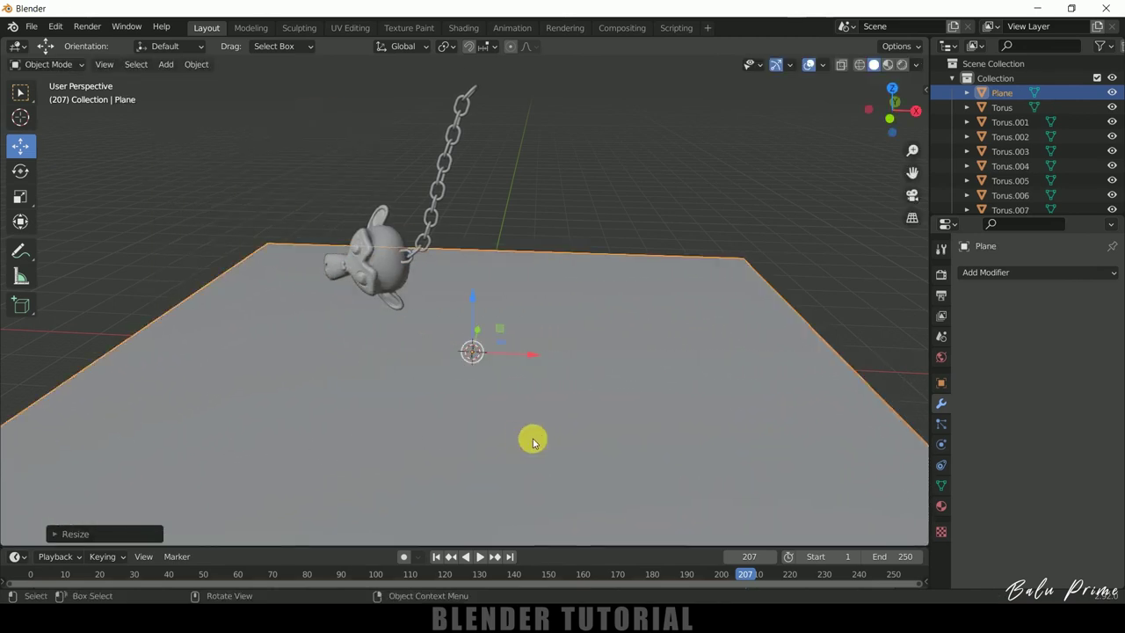
Make the ground plane a Passive rigid body and resume the simulation
{"action": "left_click", "coordinate": [941, 445]}
{"action": "left_click", "coordinate": [1025, 387]}
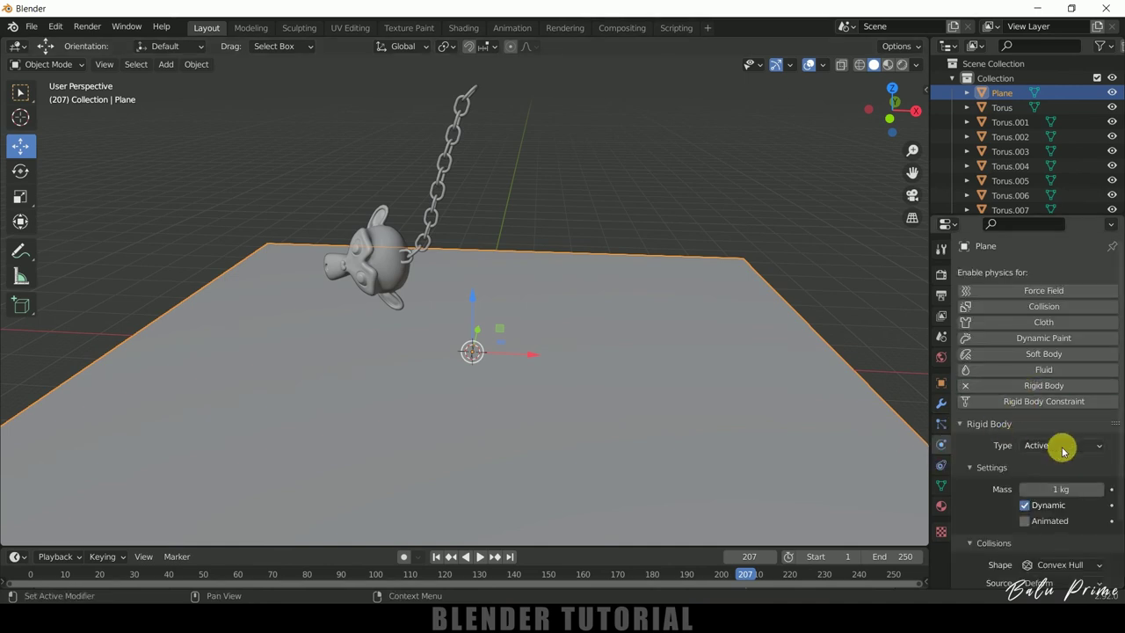
{"action": "left_click", "coordinate": [1061, 448]}
{"action": "left_click", "coordinate": [1037, 466]}
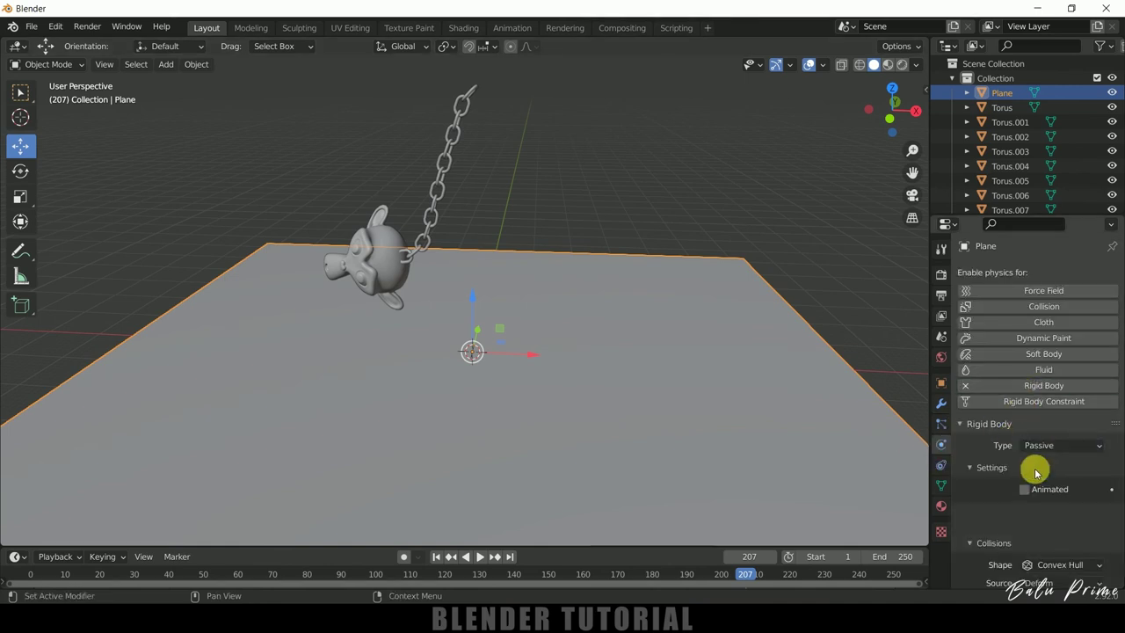
{"action": "left_click", "coordinate": [478, 556]}
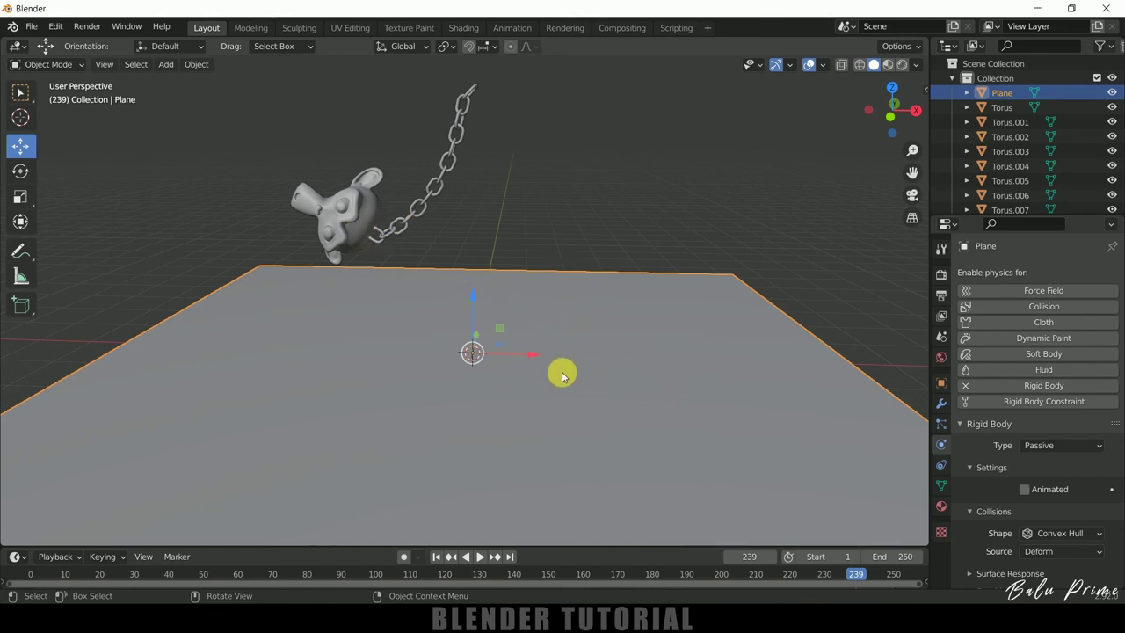
Add a cube, scale it, and slide it right on the ground plane at frame 1
{"action": "left_click", "coordinate": [163, 69]}
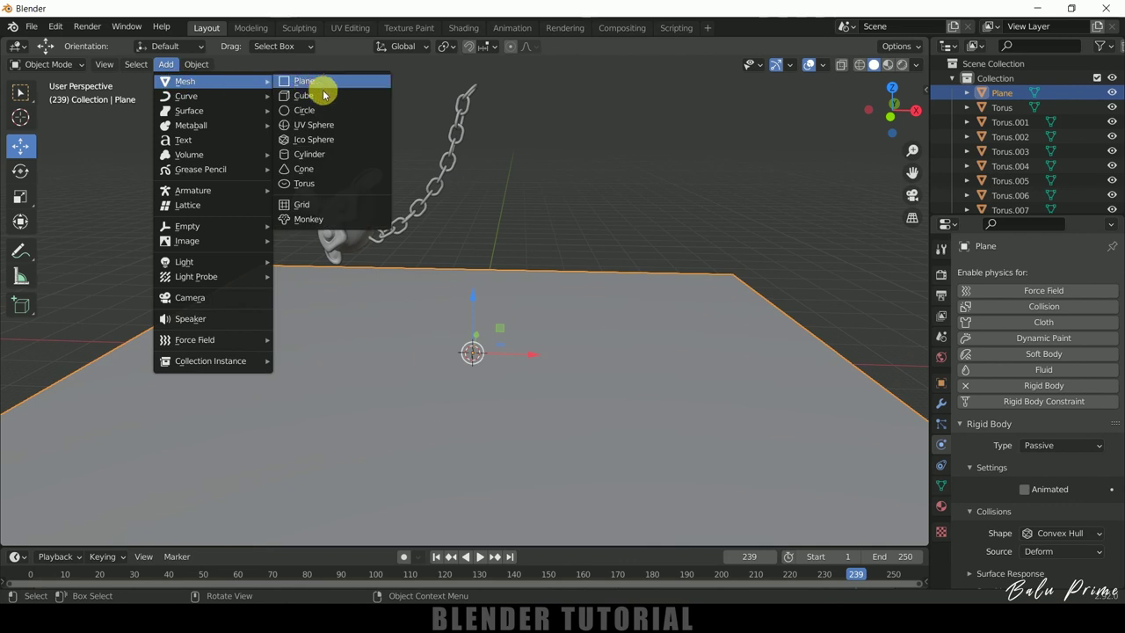
{"action": "left_click", "coordinate": [329, 98]}
{"action": "key", "text": "s"}
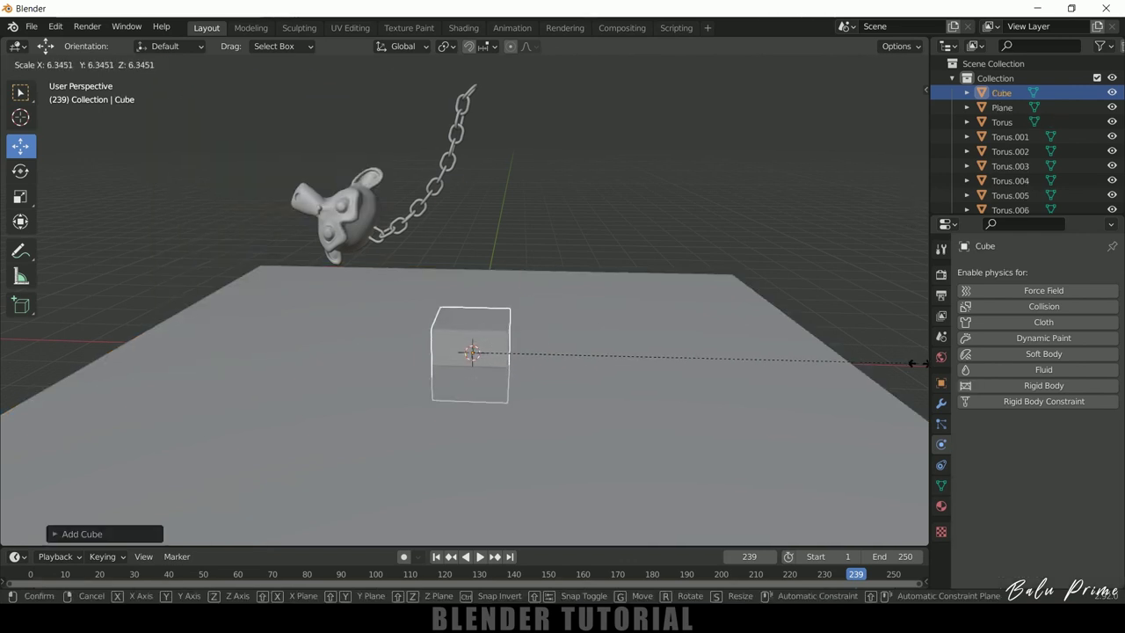
{"action": "left_click", "coordinate": [816, 361]}
{"action": "left_click_drag", "start_coordinate": [512, 321], "coordinate": [632, 323]}
{"action": "key", "text": "shift+Left"}
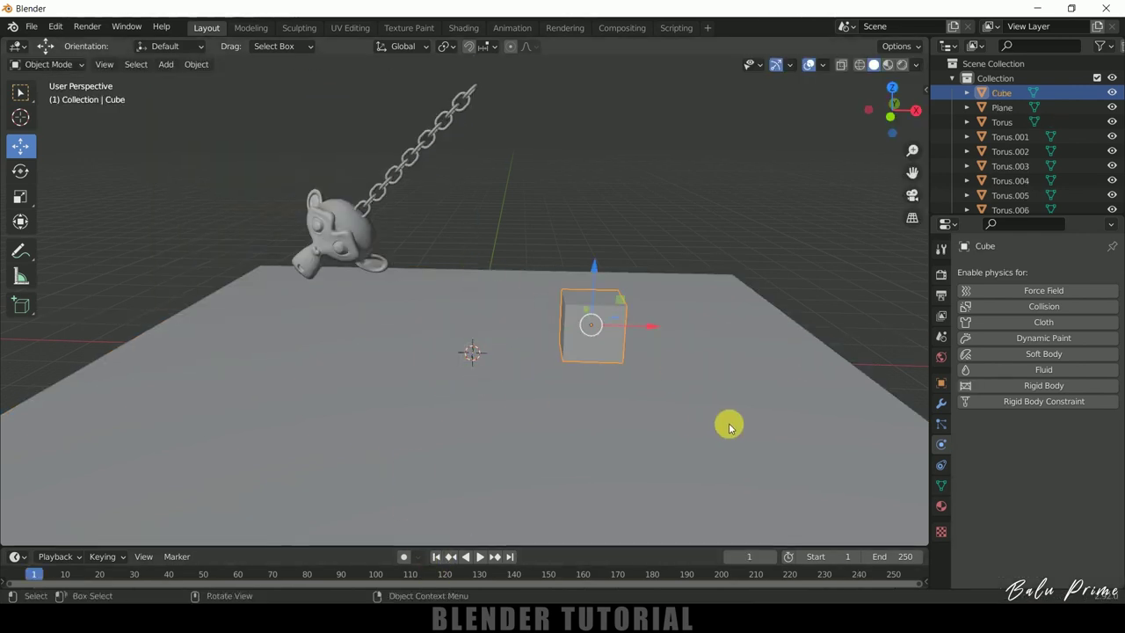
{"action": "middle_click_drag", "start_coordinate": [728, 425], "coordinate": [960, 403]}
Make the cube a 5 kg active rigid body with a Box collision shape
{"action": "left_click", "coordinate": [1034, 387]}
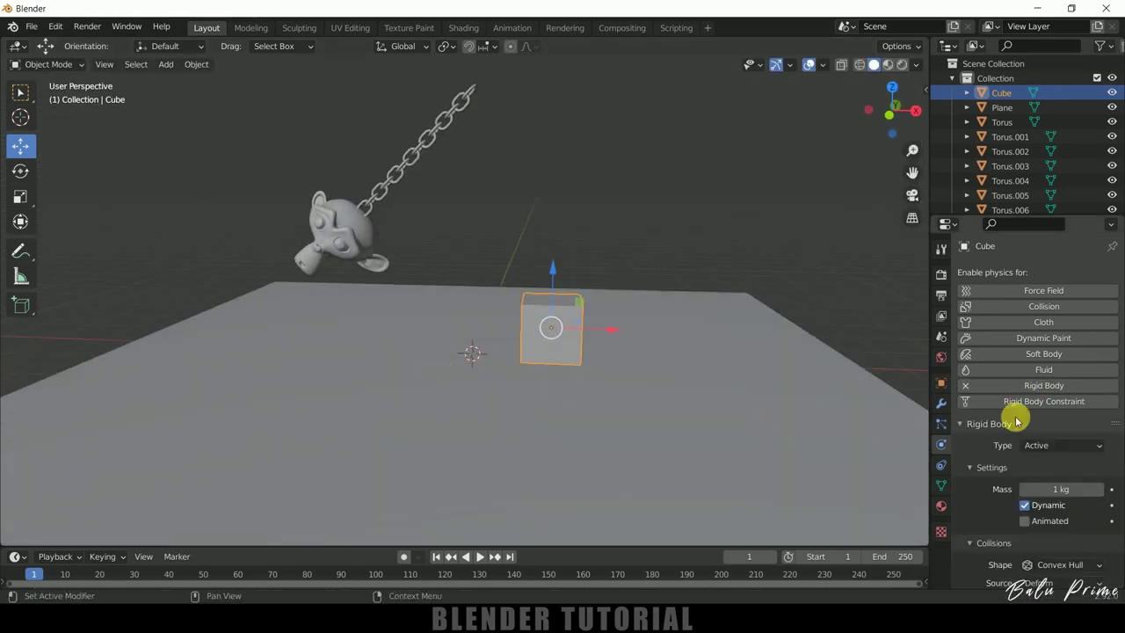
{"action": "scroll", "coordinate": [1014, 472], "scroll_direction": "down", "scroll_amount": 3}
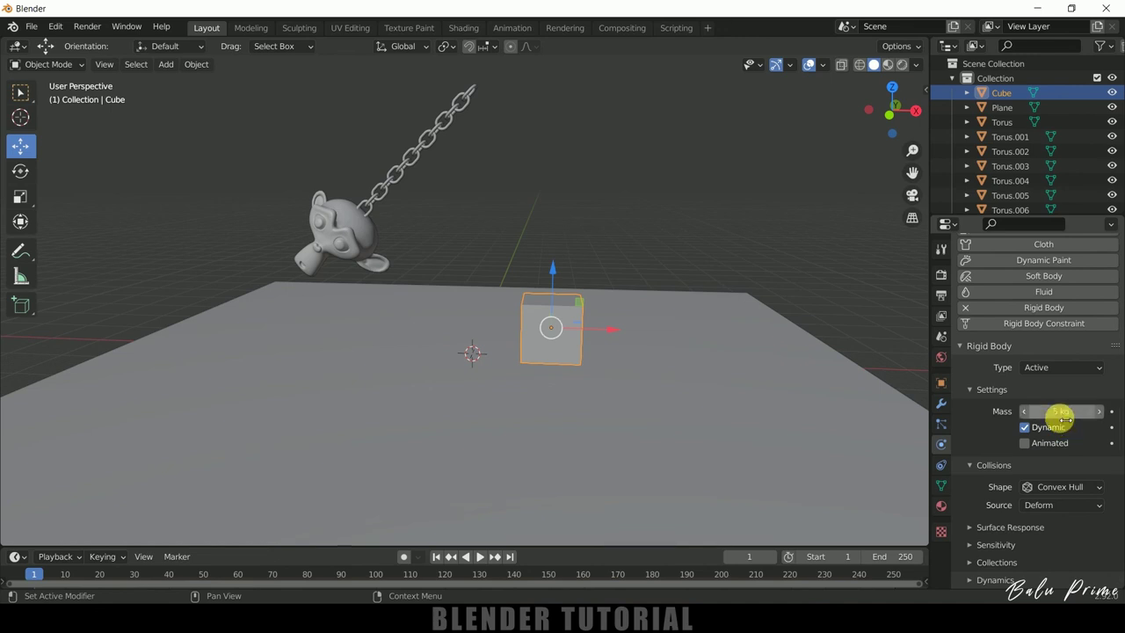
{"action": "left_click", "coordinate": [1053, 488]}
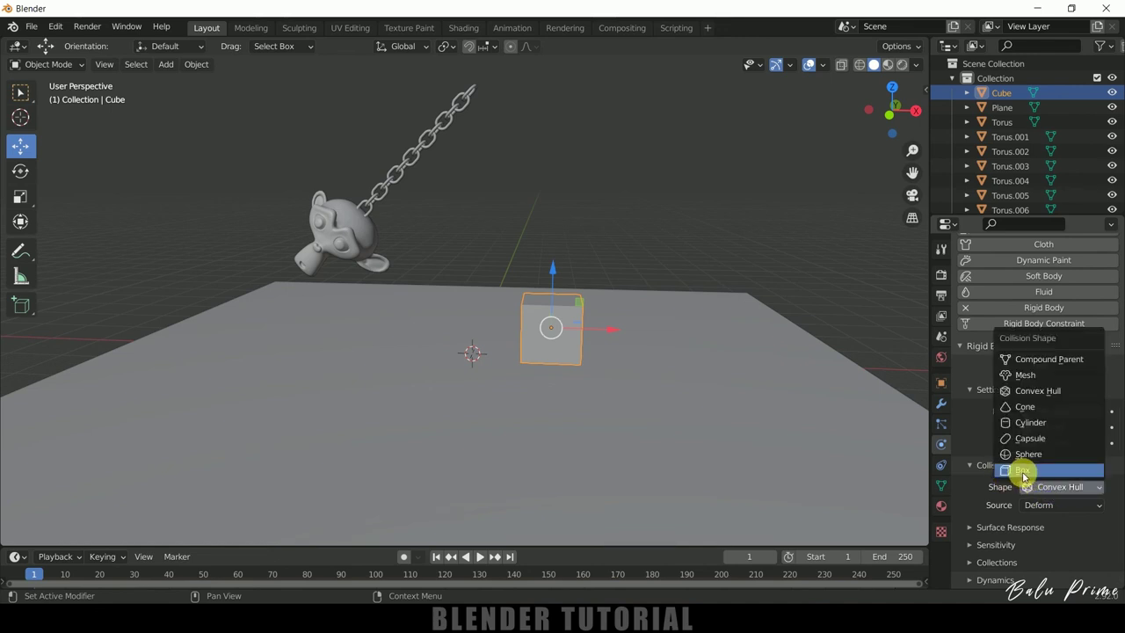
{"action": "left_click", "coordinate": [1021, 471]}
Play the simulation from the start so Suzanne swings into the cube
{"action": "left_click", "coordinate": [479, 556]}
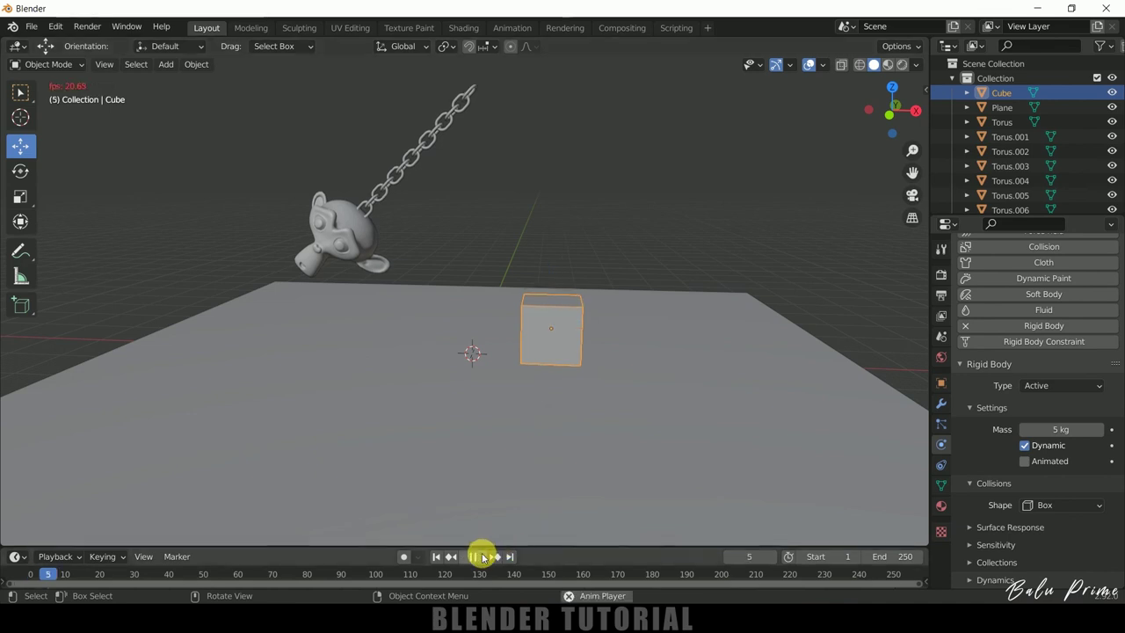